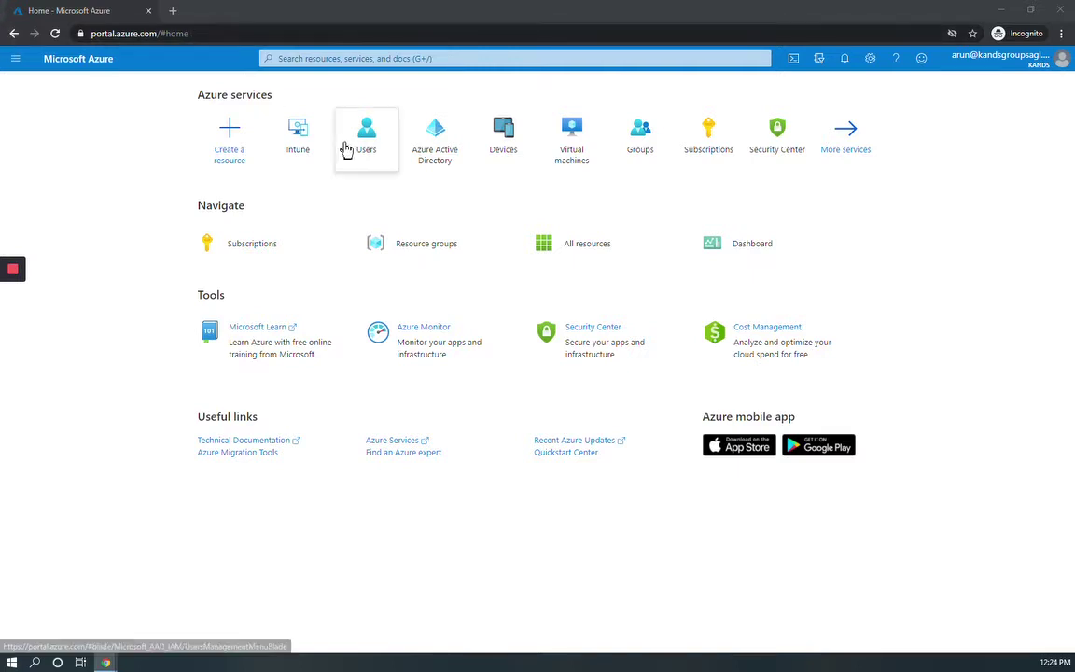
# Find the Intune service and open the device configuration profiles in the Microsoft Endpoint Manager admin center.
pyautogui.click(338, 58)
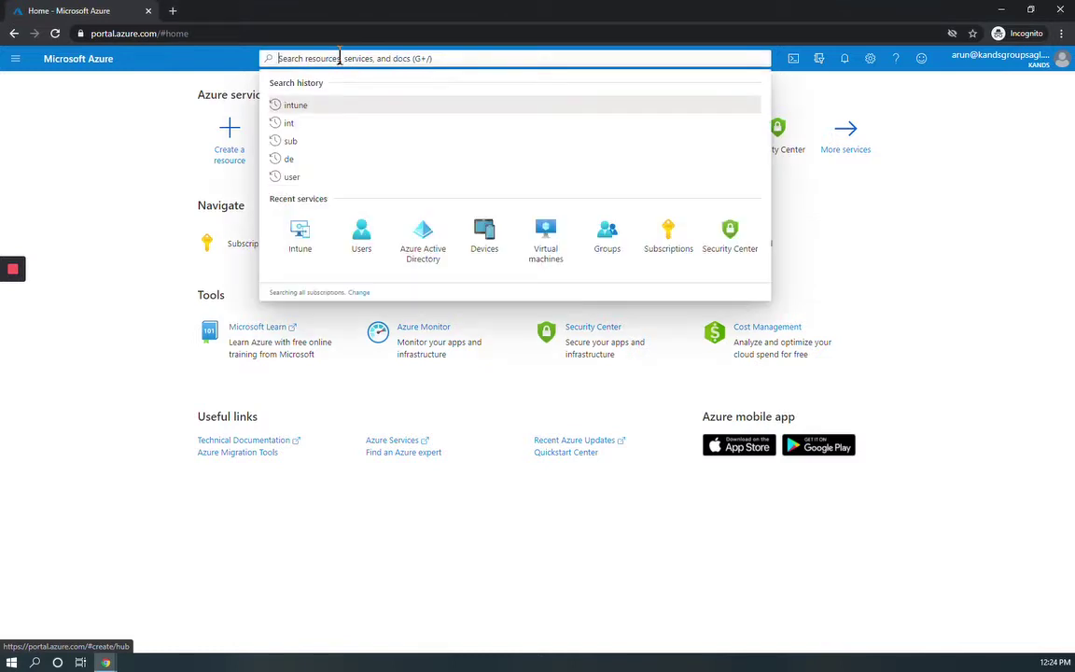
pyautogui.click(304, 108)
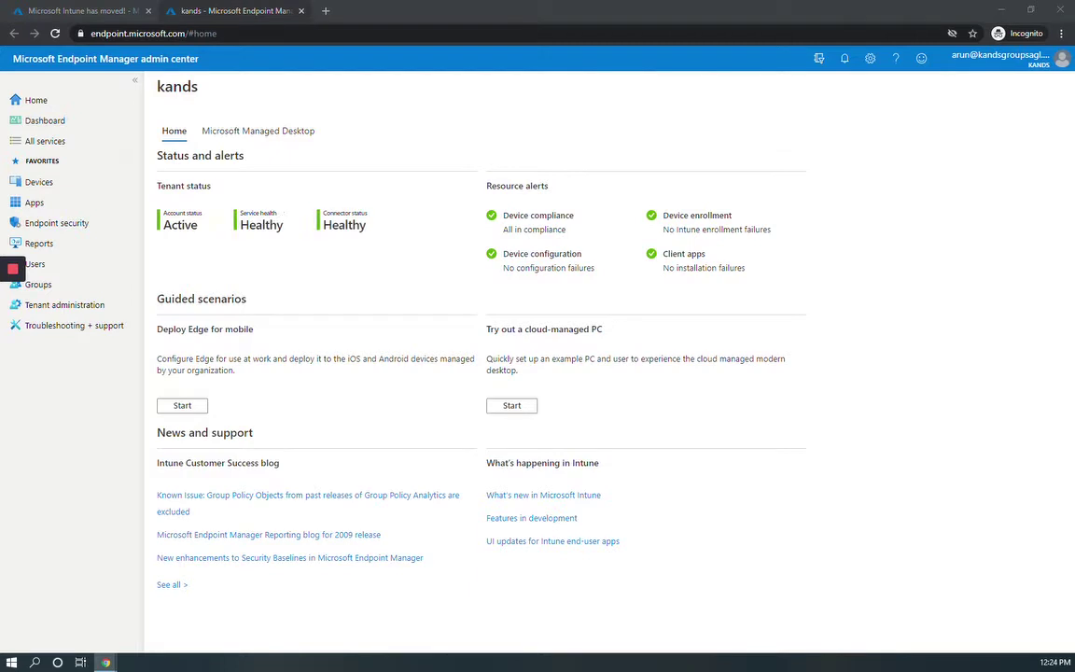
pyautogui.click(58, 182)
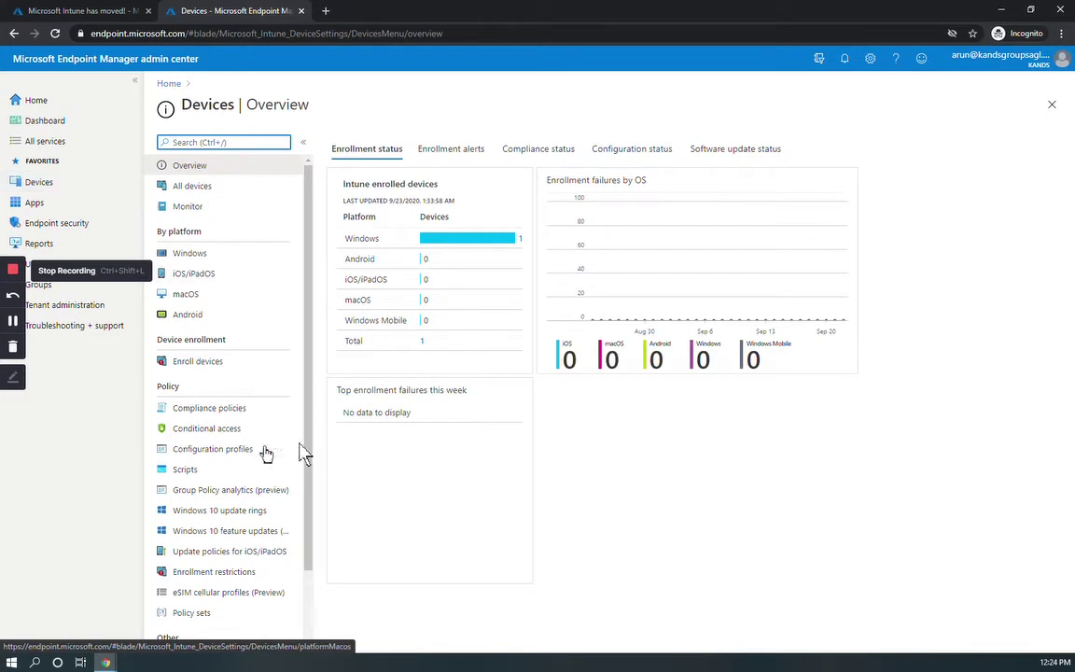
pyautogui.click(207, 452)
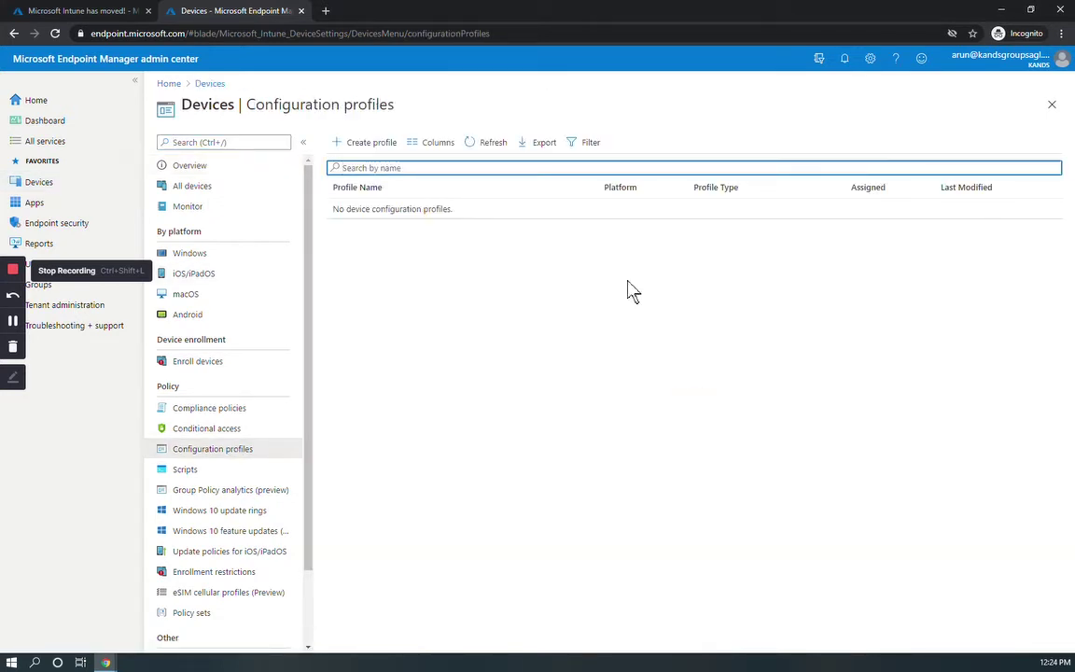
# Create a configuration profile for the Windows 10 and later platform with the Endpoint protection profile type.
pyautogui.click(374, 150)
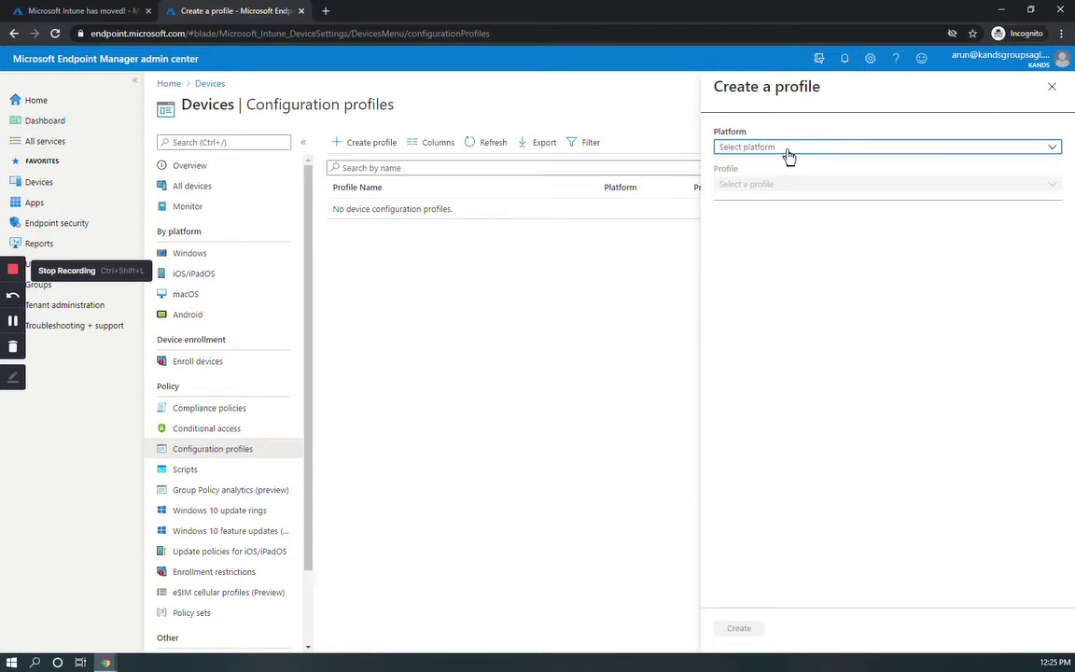
pyautogui.click(788, 152)
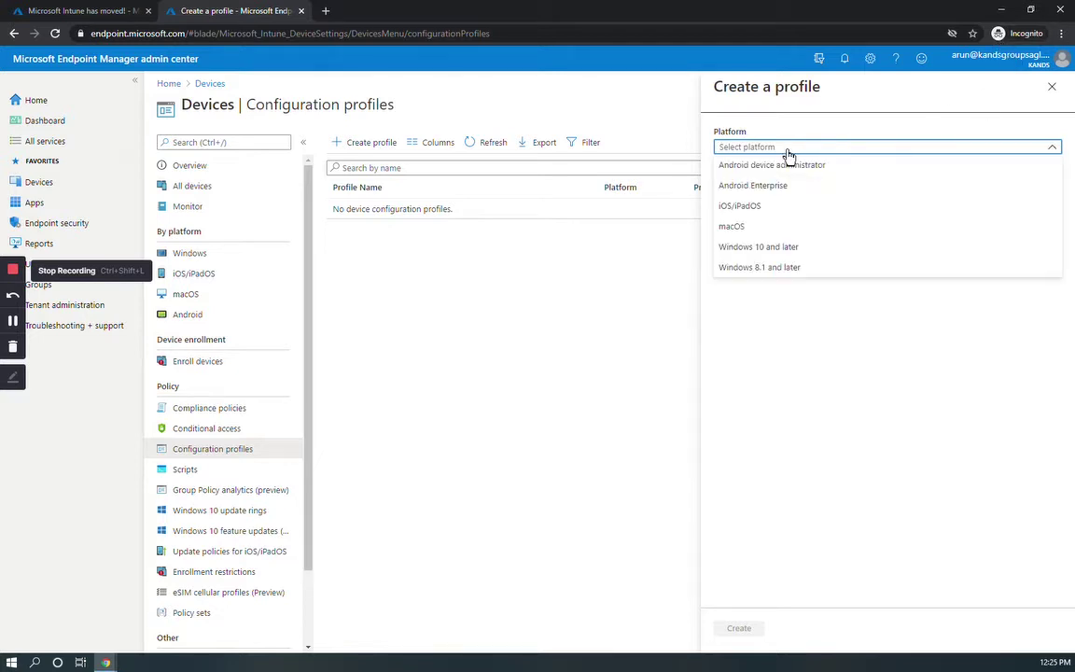
pyautogui.click(800, 250)
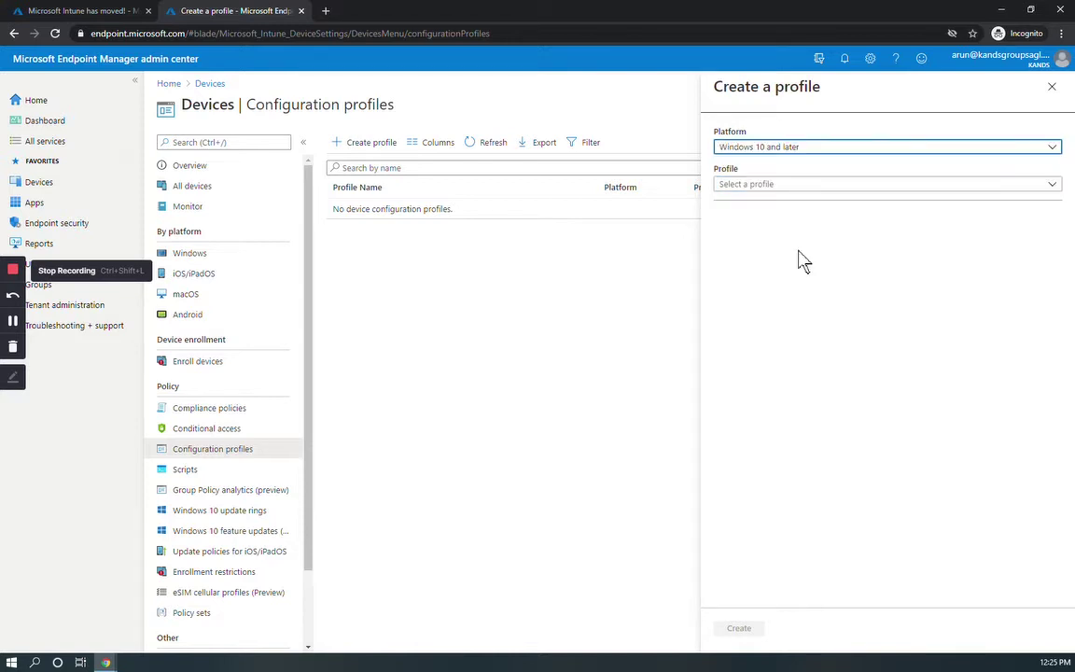
pyautogui.click(770, 188)
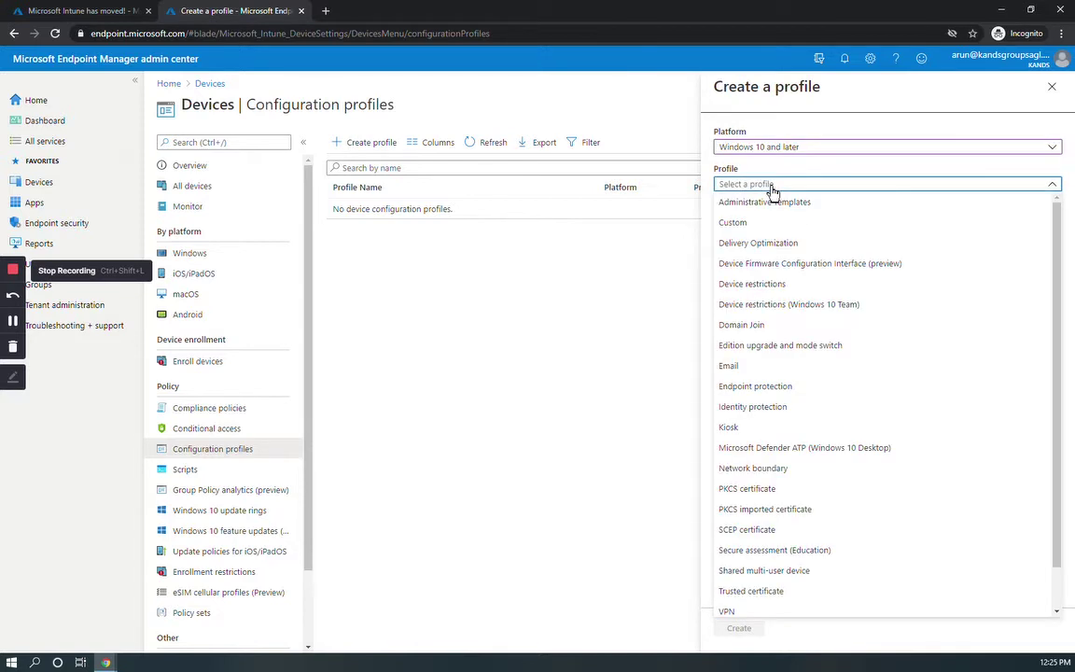
pyautogui.click(774, 386)
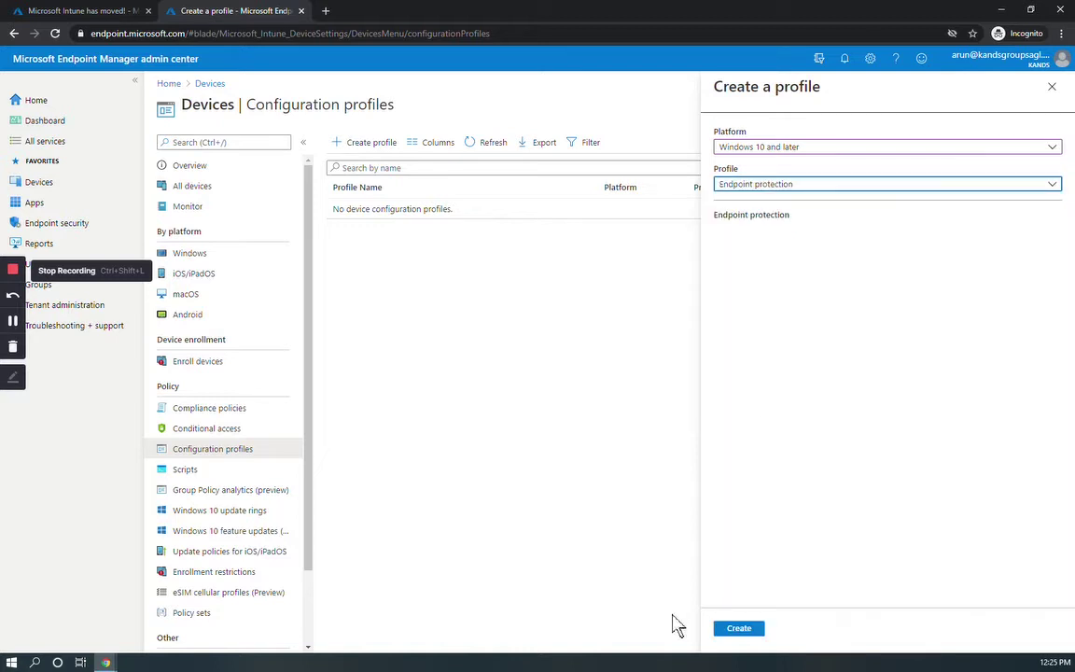
pyautogui.click(736, 631)
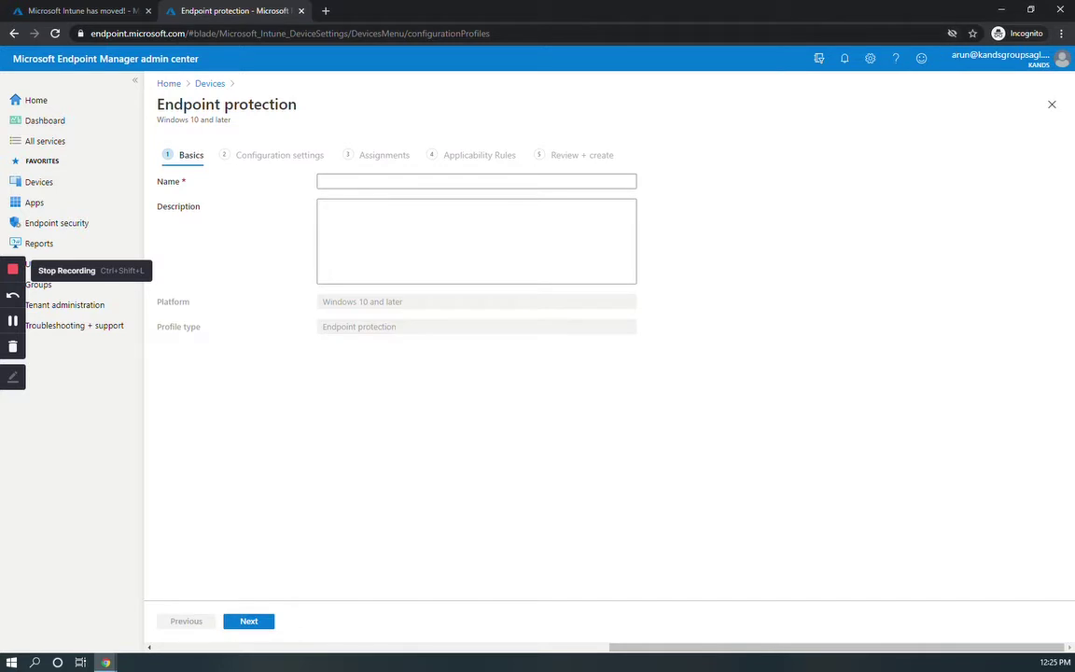
# Enlarge the browser page zoom to 125%.
pyautogui.click(1061, 34)
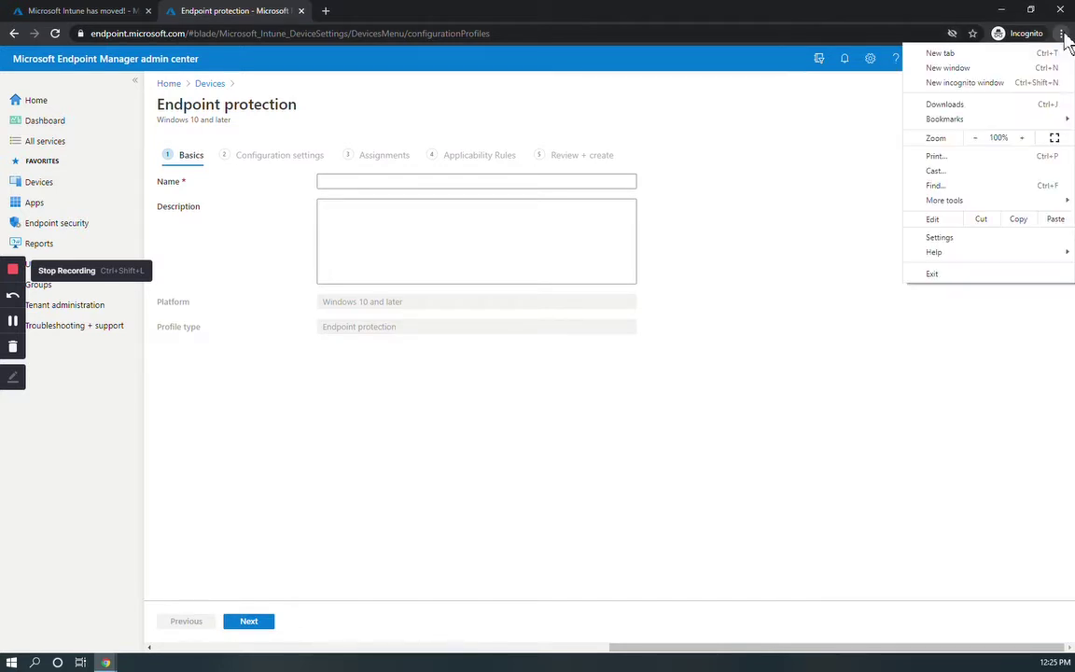
pyautogui.click(1024, 139)
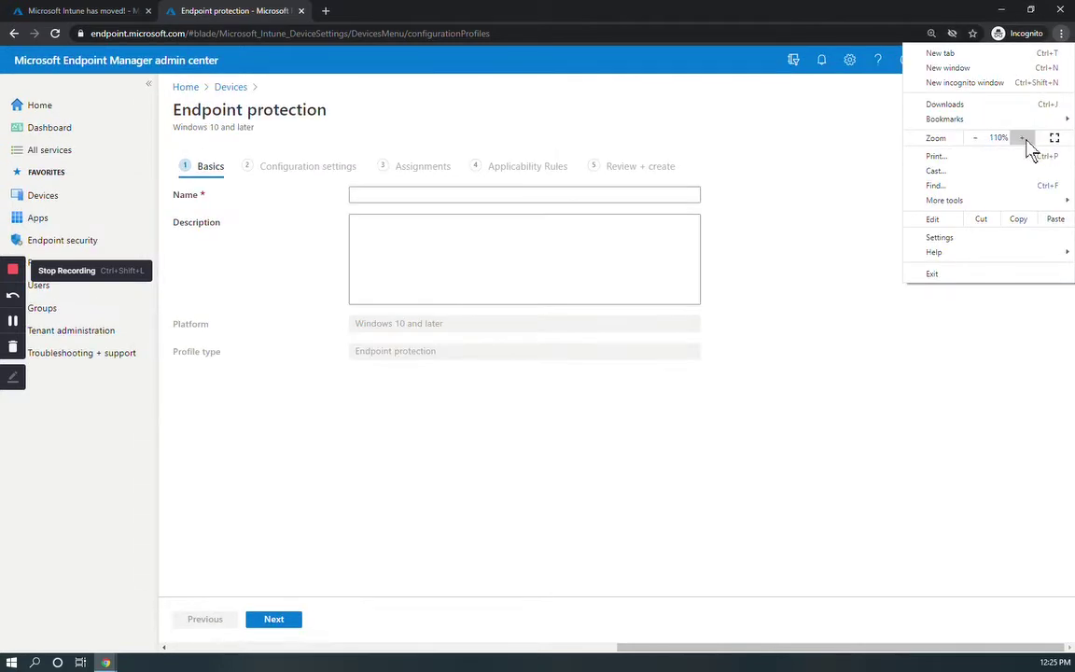
pyautogui.click(1023, 139)
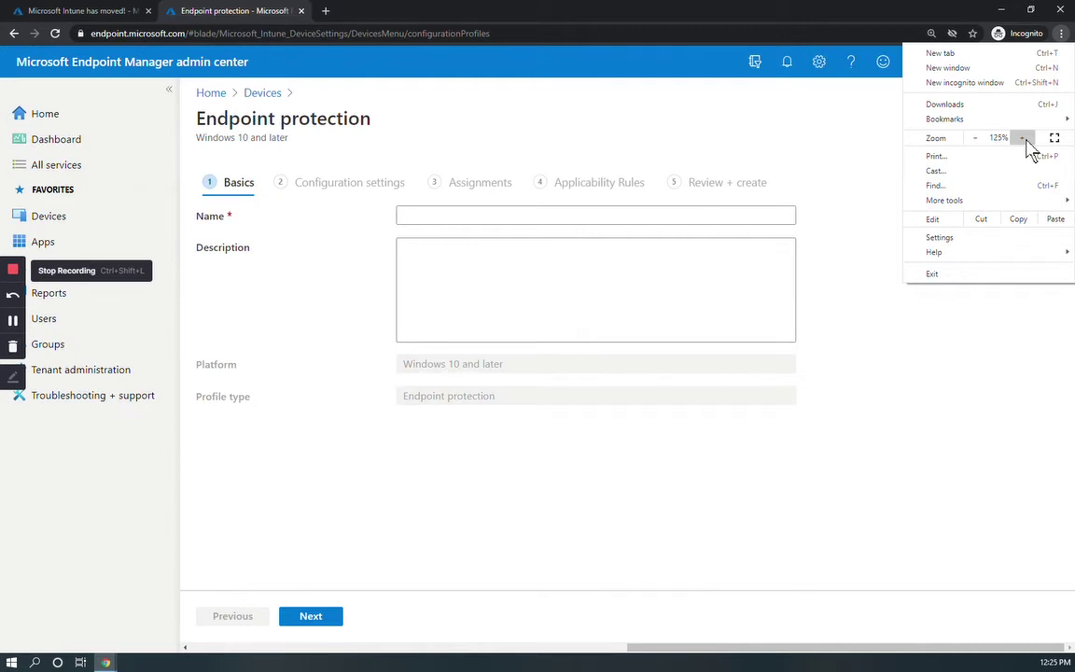
# Name the profile Windows_10_Bitlocker, describe it as "Default Bitlocker Policy" and proceed to the configuration settings.
pyautogui.click(430, 216)
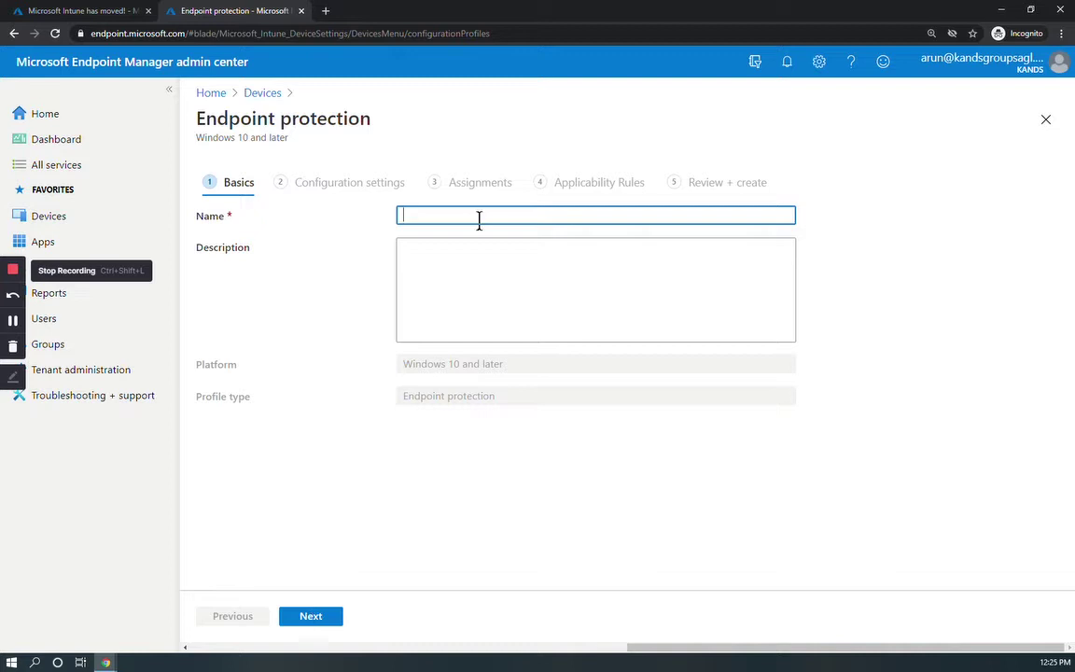
pyautogui.write('Windows_10_BitLocker')
pyautogui.click(457, 269)
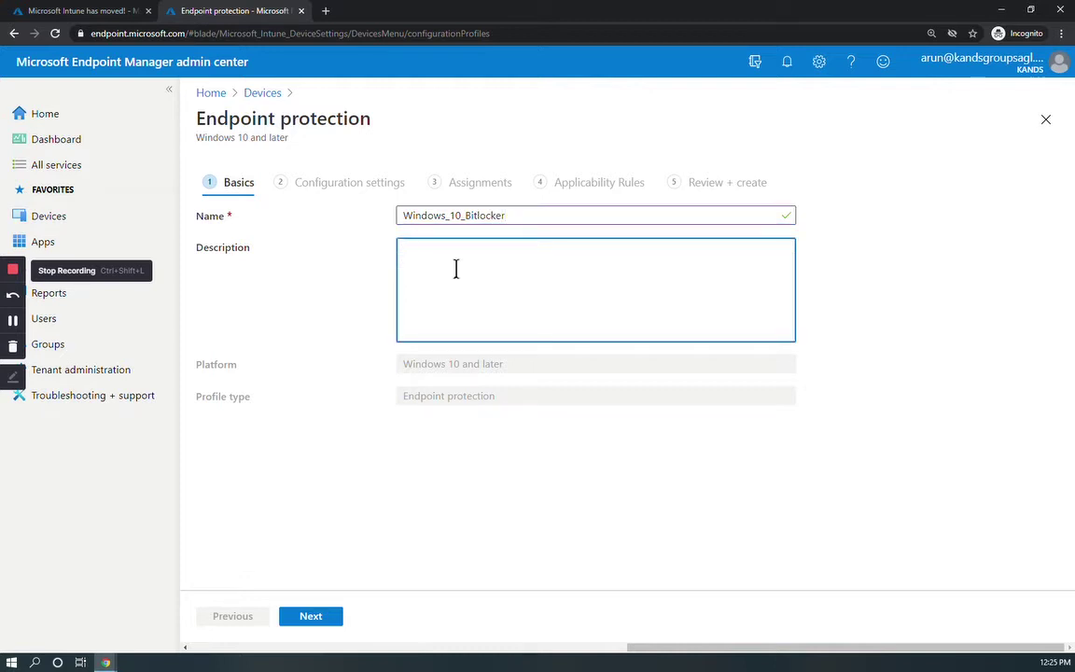
pyautogui.write('Default Bitlocker Policy')
pyautogui.click(315, 620)
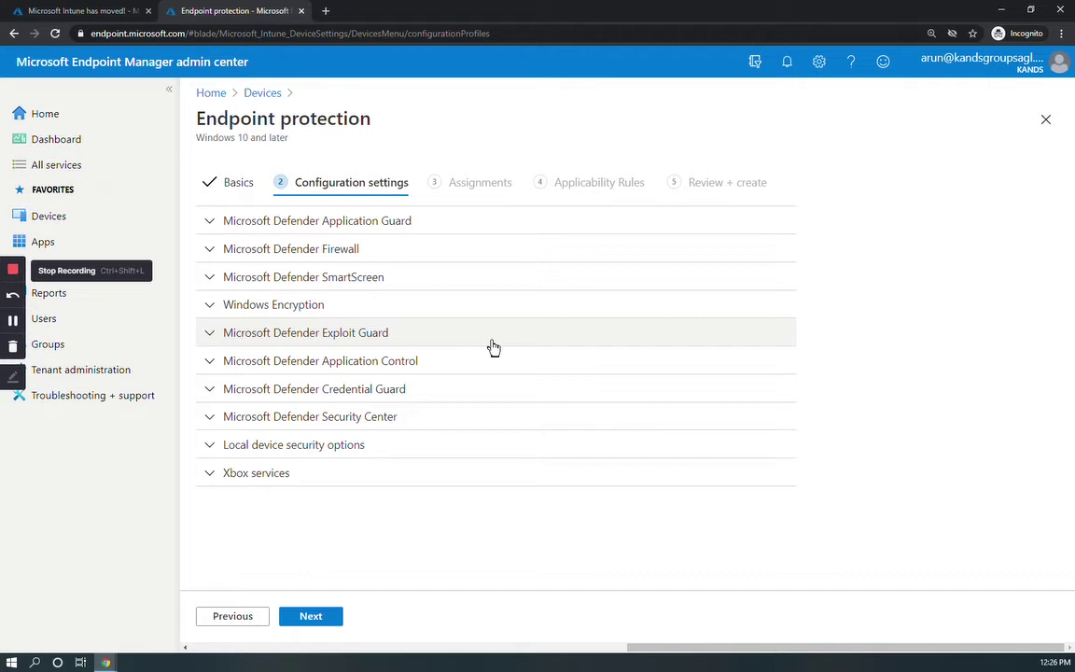
# Expand the Windows Encryption settings and set Encrypt devices to Require.
pyautogui.click(315, 309)
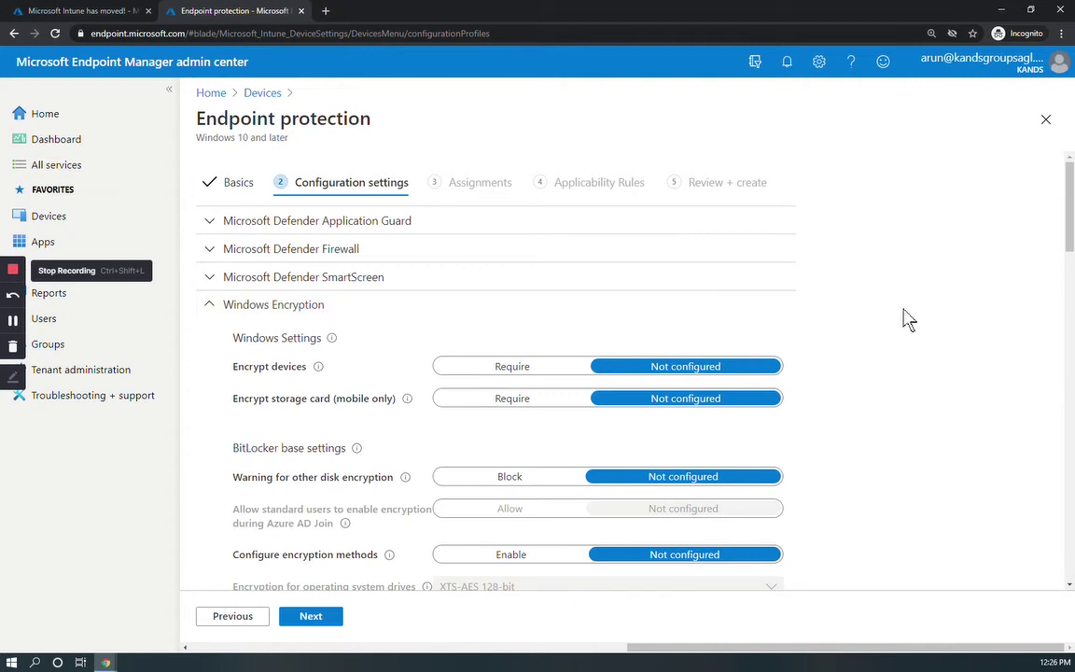
pyautogui.scroll(-1, 898, 317)
pyautogui.scroll(-1, 901, 322)
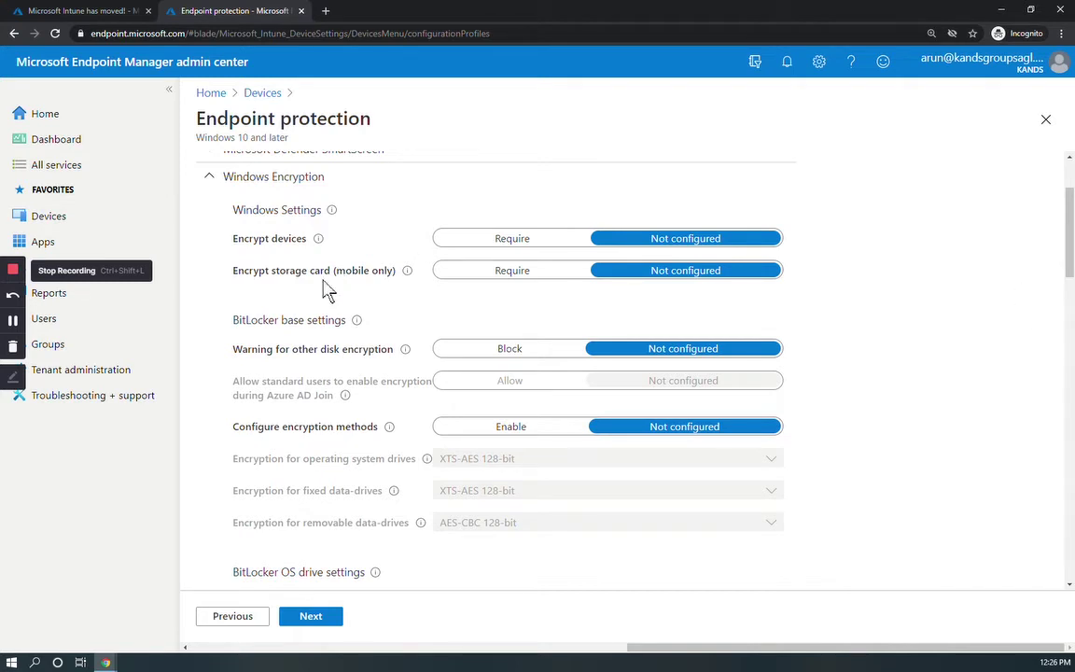
pyautogui.click(499, 241)
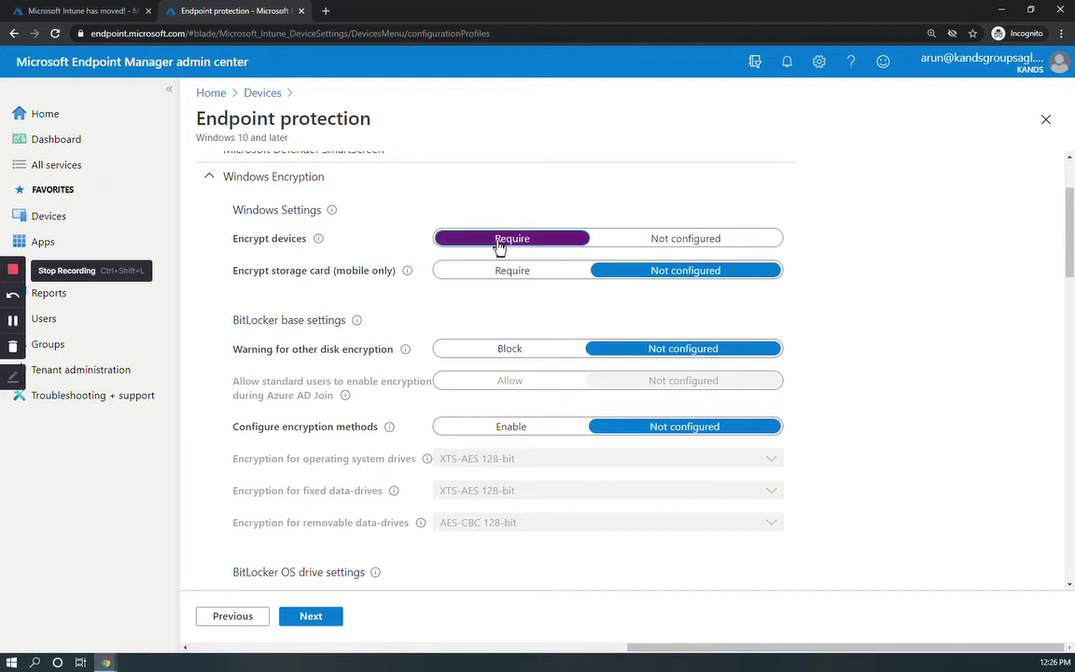
# In the BitLocker base settings, block the warning for other disk encryption and allow standard users to enable encryption during Azure AD Join.
pyautogui.scroll(-3, 962, 285)
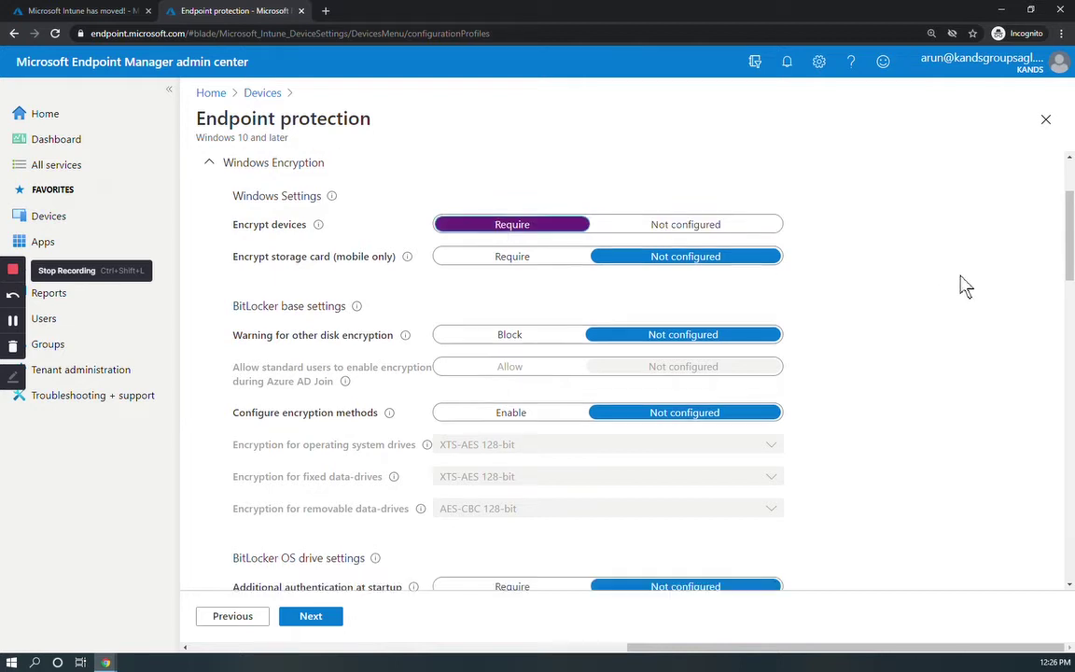
pyautogui.scroll(2, 963, 285)
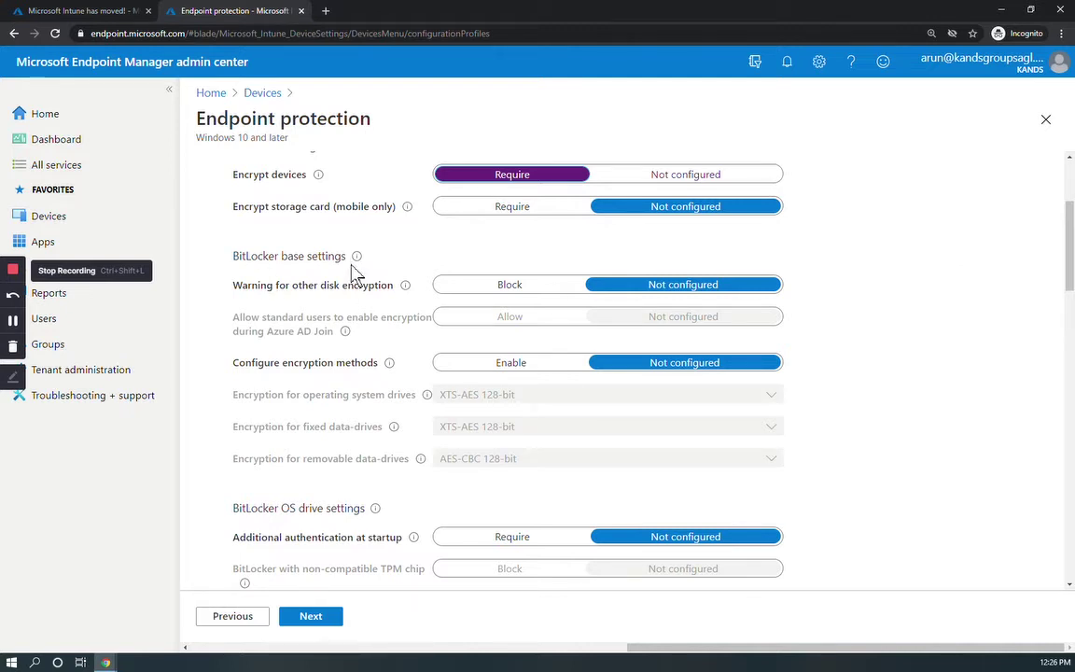
pyautogui.click(491, 287)
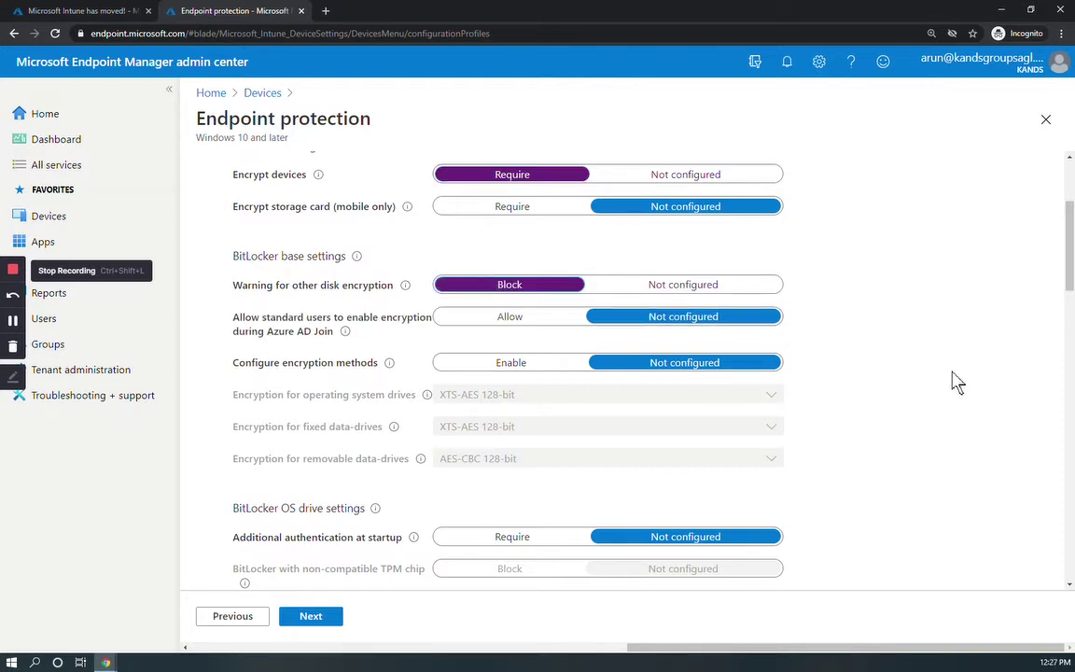
pyautogui.scroll(-1, 914, 369)
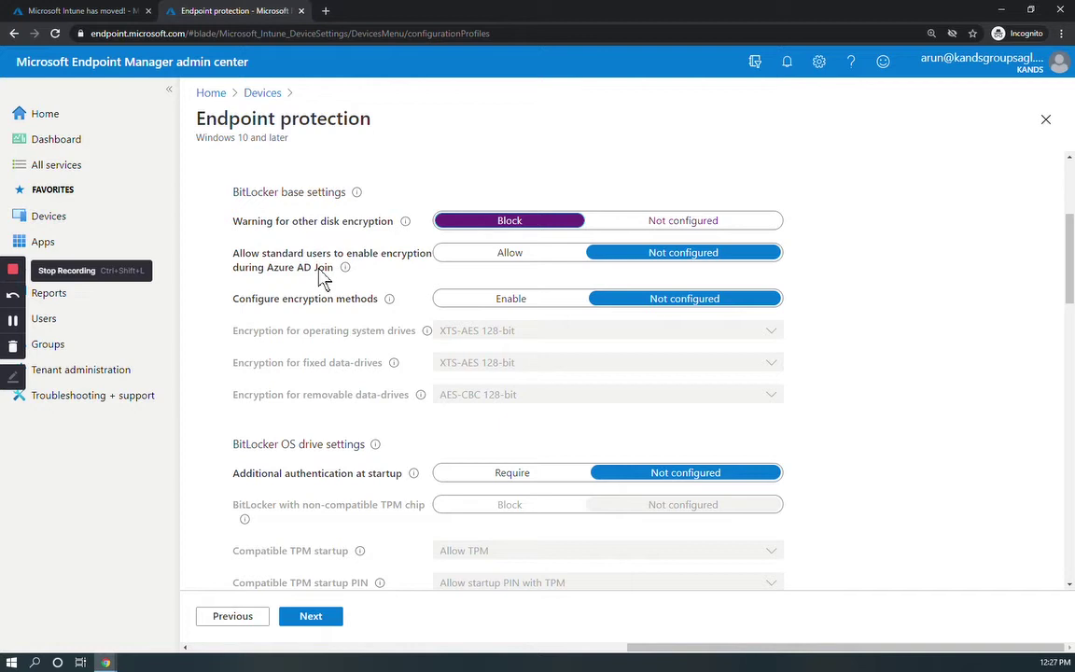
pyautogui.click(471, 260)
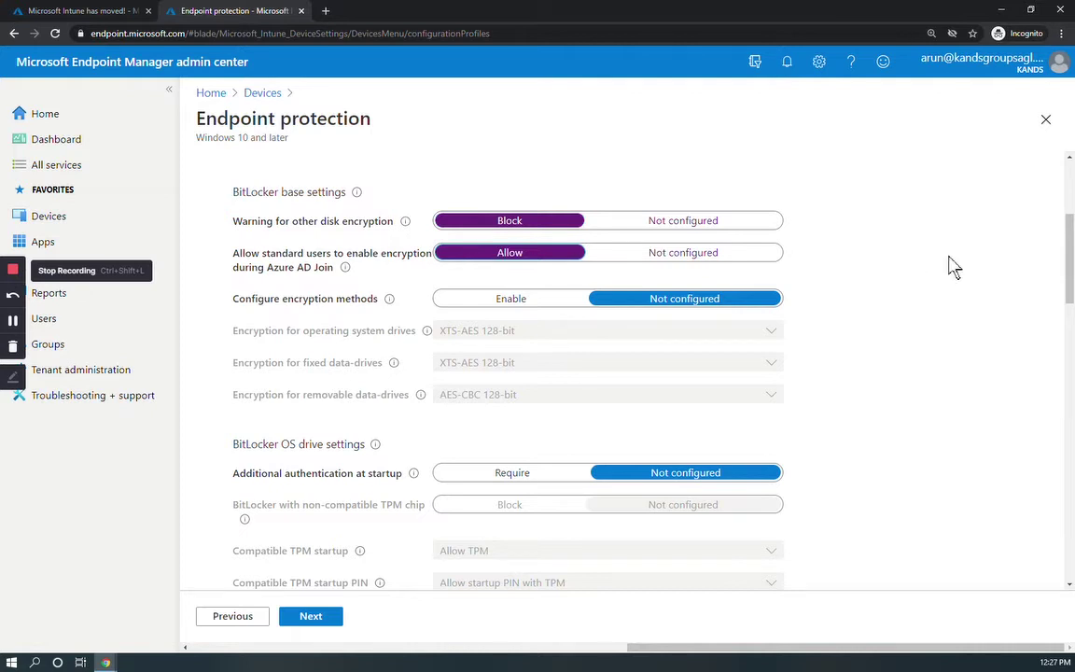
# Enable the Configure encryption methods setting in the BitLocker base settings.
pyautogui.scroll(-1, 950, 266)
pyautogui.scroll(-1, 950, 266)
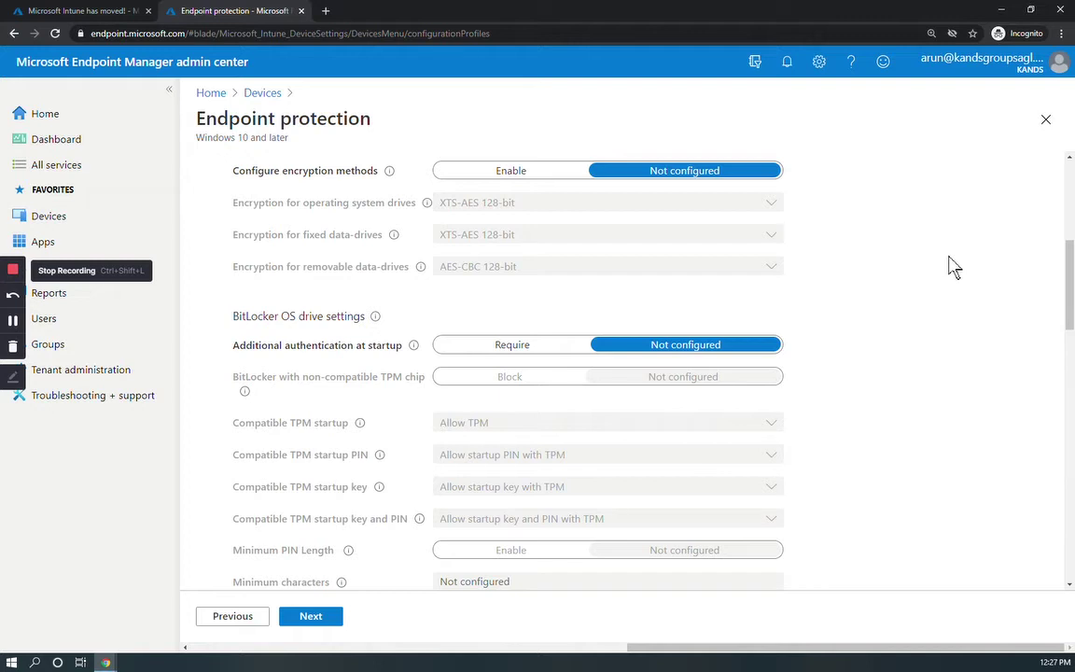
pyautogui.click(497, 171)
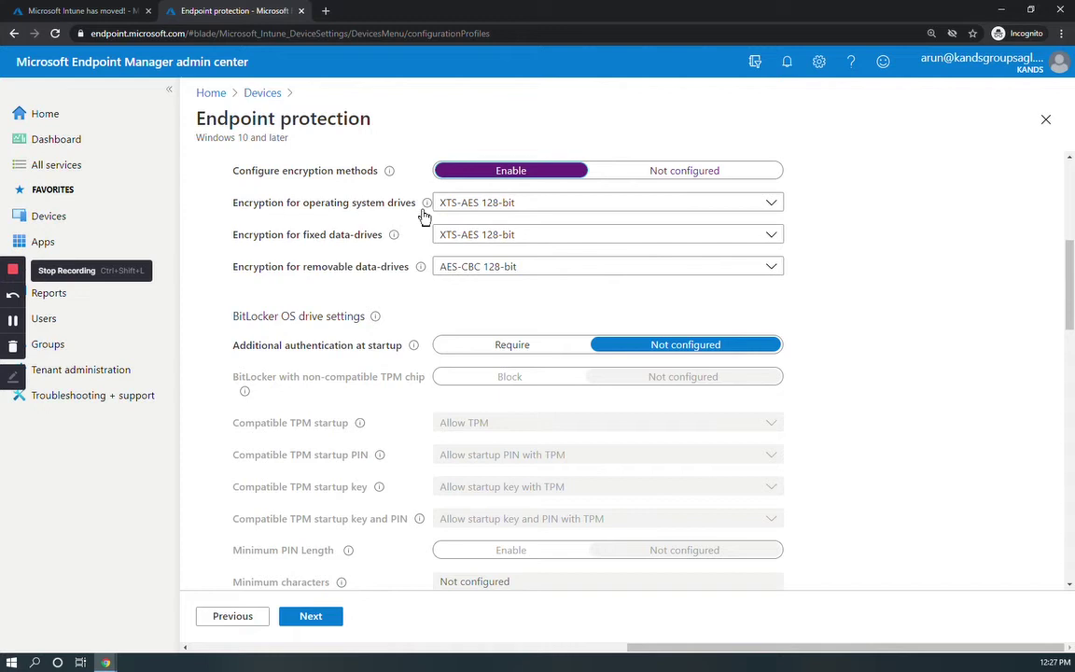
# View the BitLocker CSP documentation linked from the operating system drive encryption setting and return to the Endpoint protection profile.
pyautogui.moveTo(430, 208)
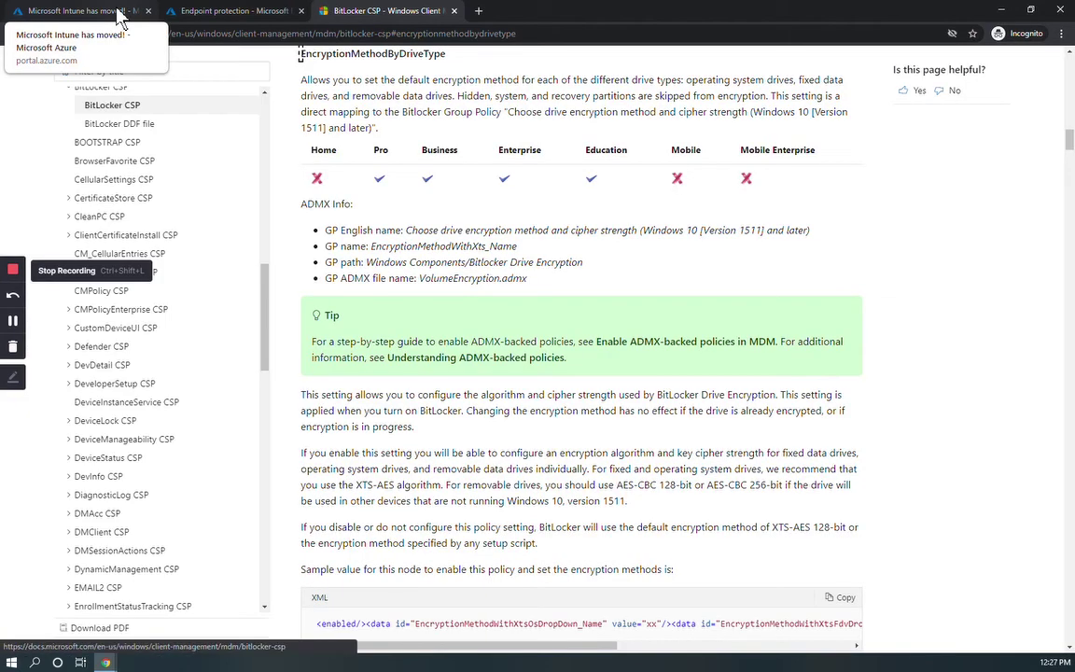
pyautogui.click(119, 13)
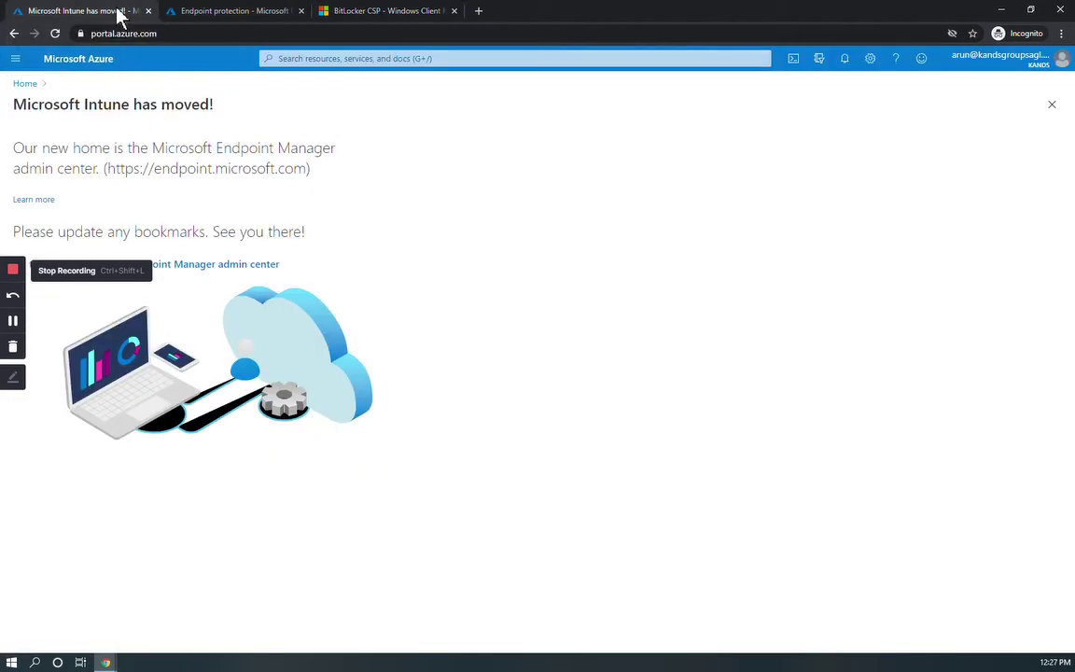
pyautogui.click(201, 15)
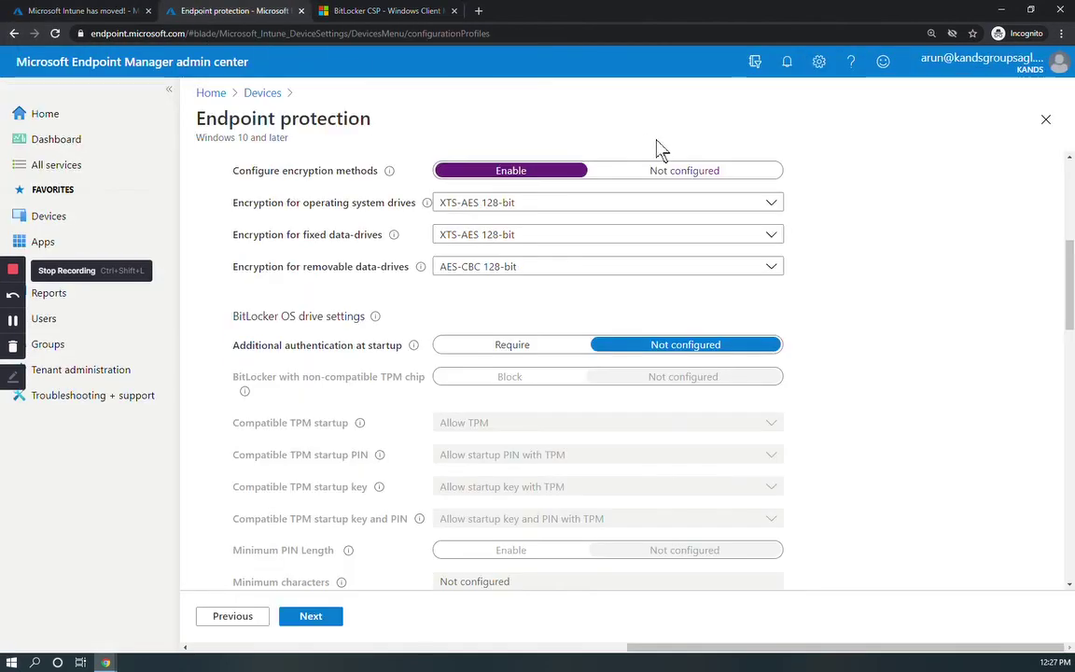
# Try AES-CBC 128-bit encryption for operating system drives and set it back to XTS-AES 128-bit.
pyautogui.click(482, 209)
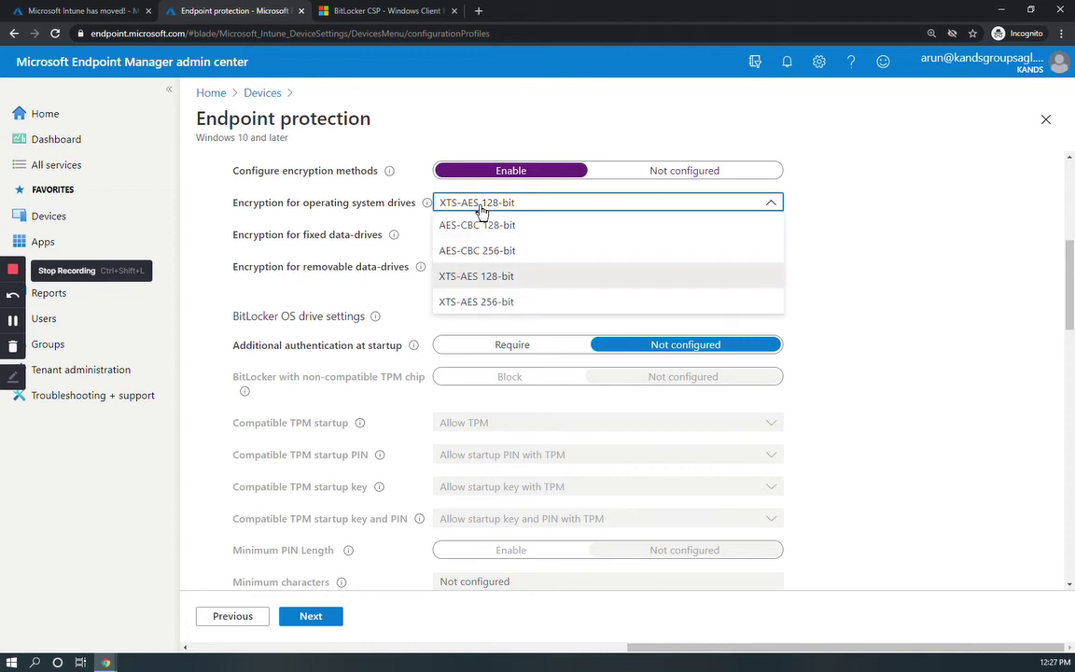
pyautogui.click(557, 231)
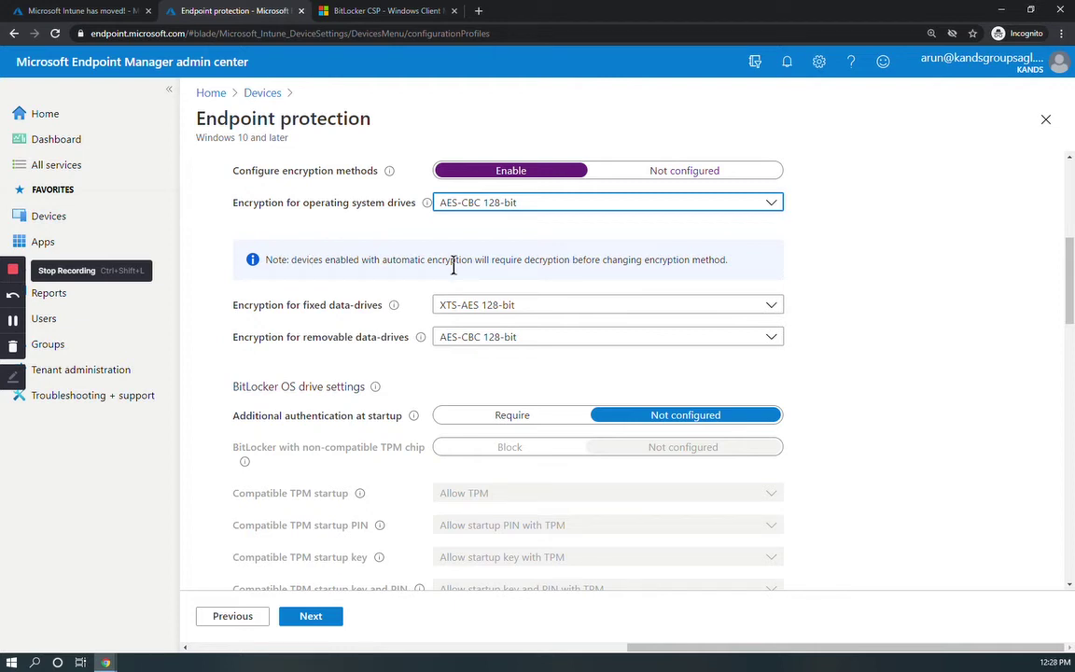
pyautogui.click(487, 207)
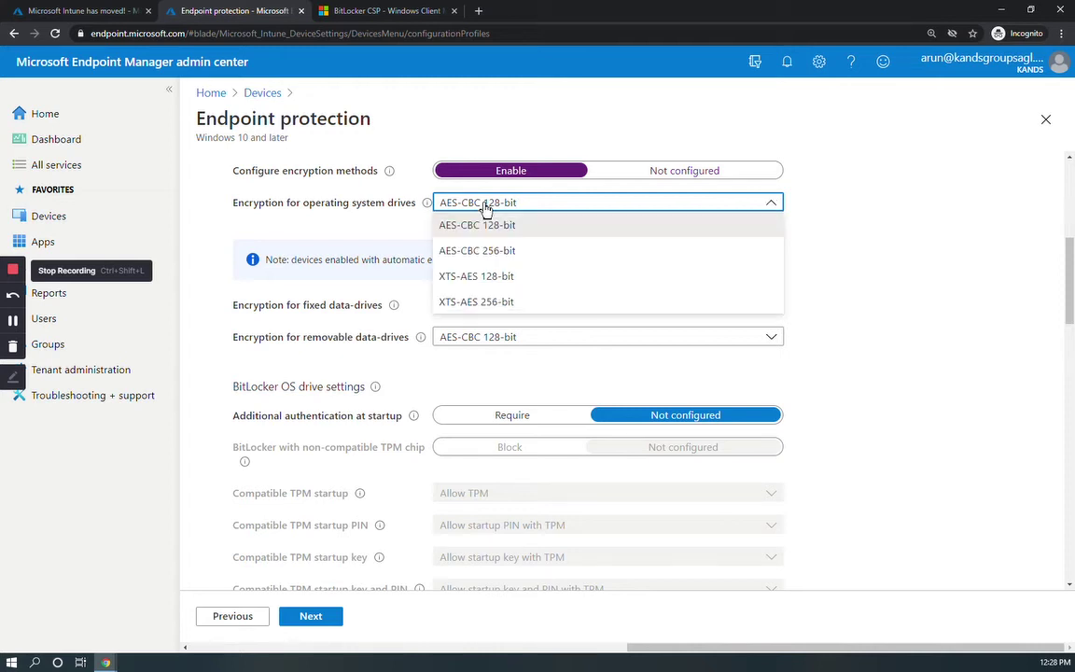
pyautogui.click(541, 283)
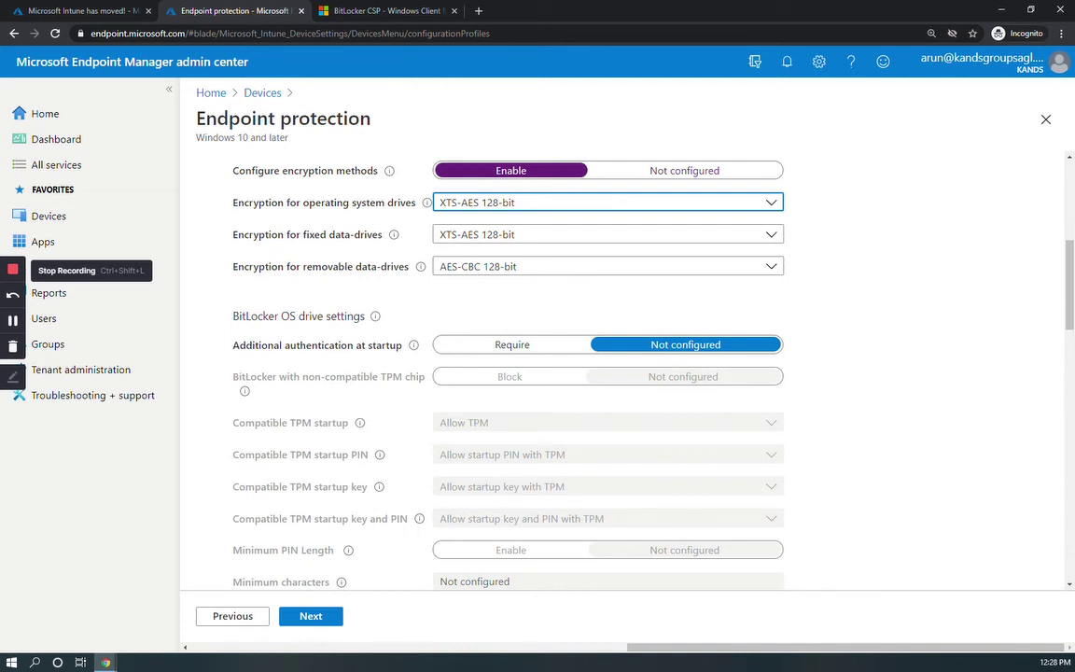
# In the BitLocker OS drive settings, set Additional authentication at startup to Require.
pyautogui.scroll(-1, 975, 227)
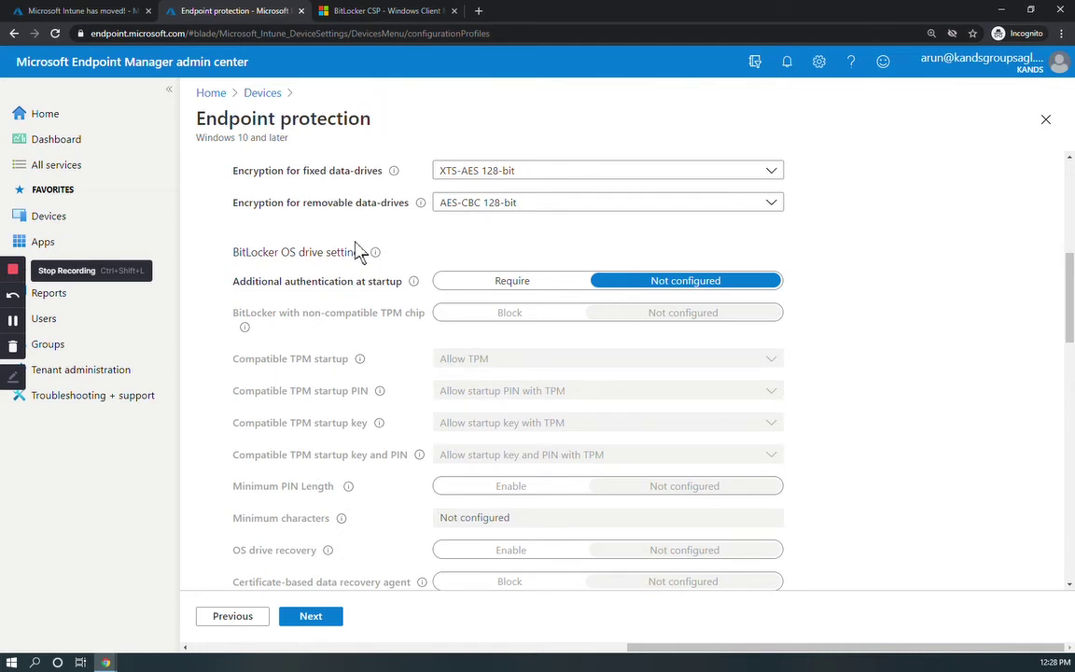
pyautogui.click(485, 283)
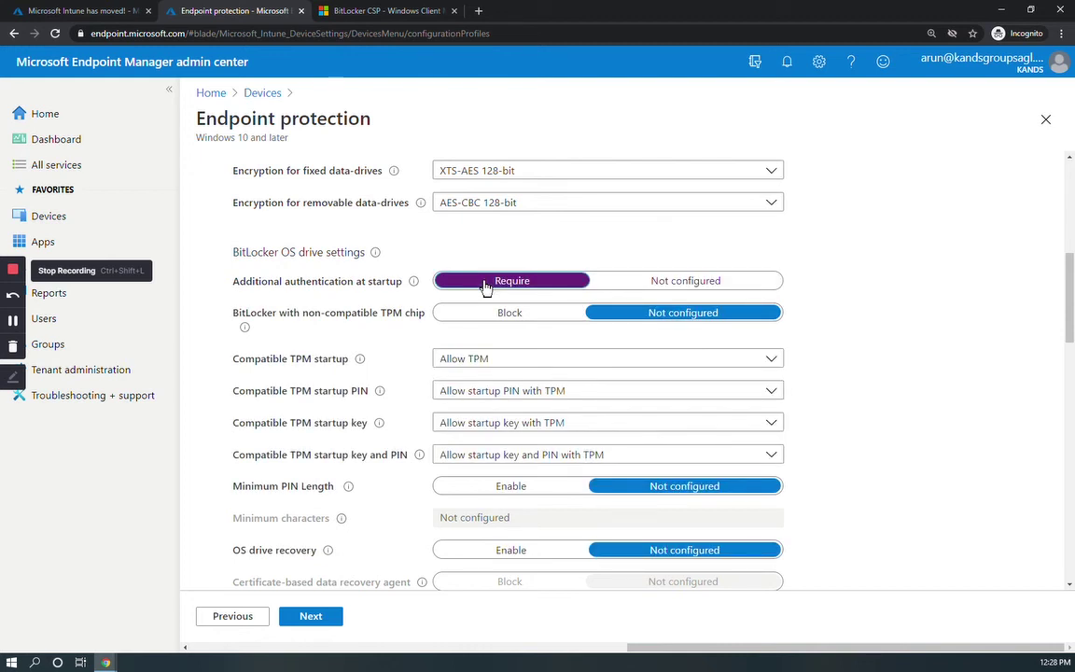
# Enable OS drive recovery and require storing recovery information in Azure Active Directory before enabling BitLocker.
pyautogui.scroll(-2, 986, 360)
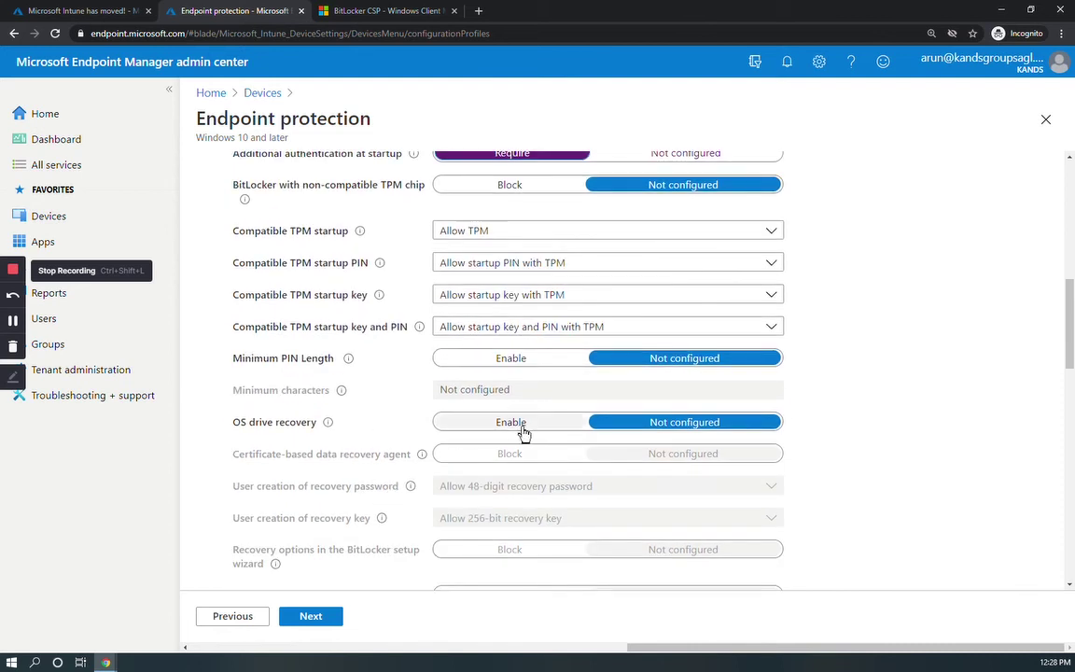
pyautogui.click(523, 433)
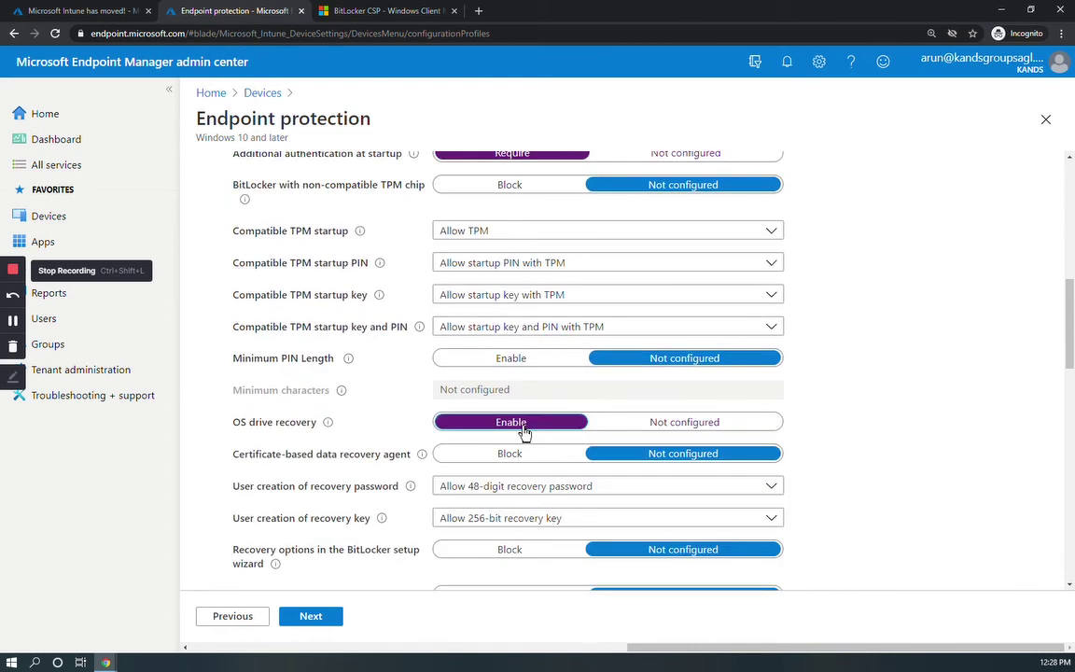
pyautogui.scroll(-2, 952, 408)
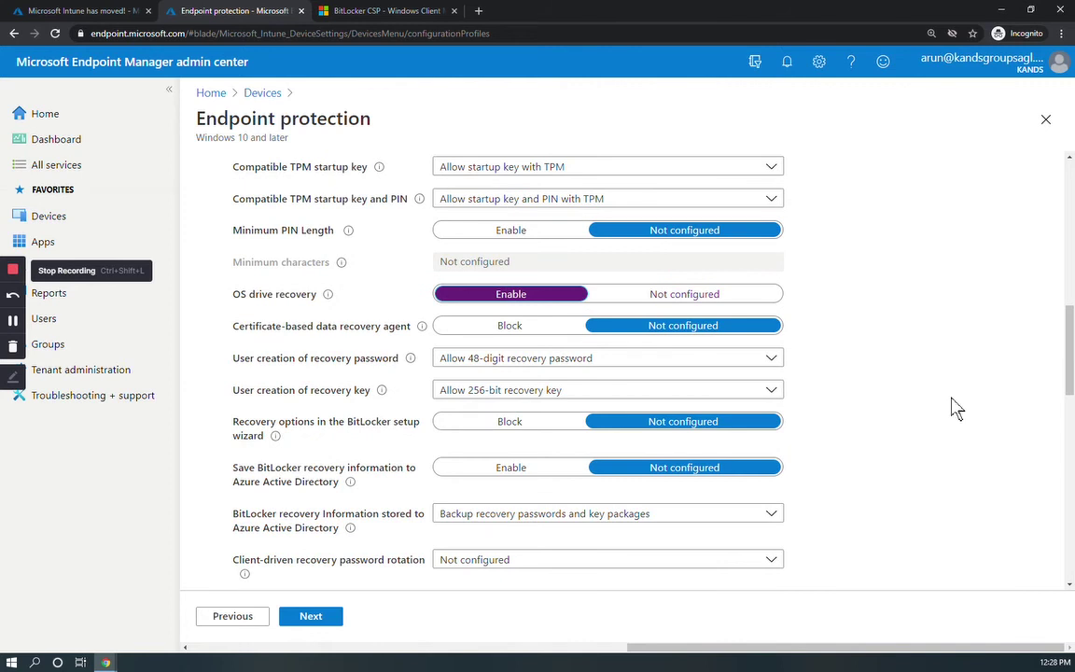
pyautogui.scroll(-2, 952, 408)
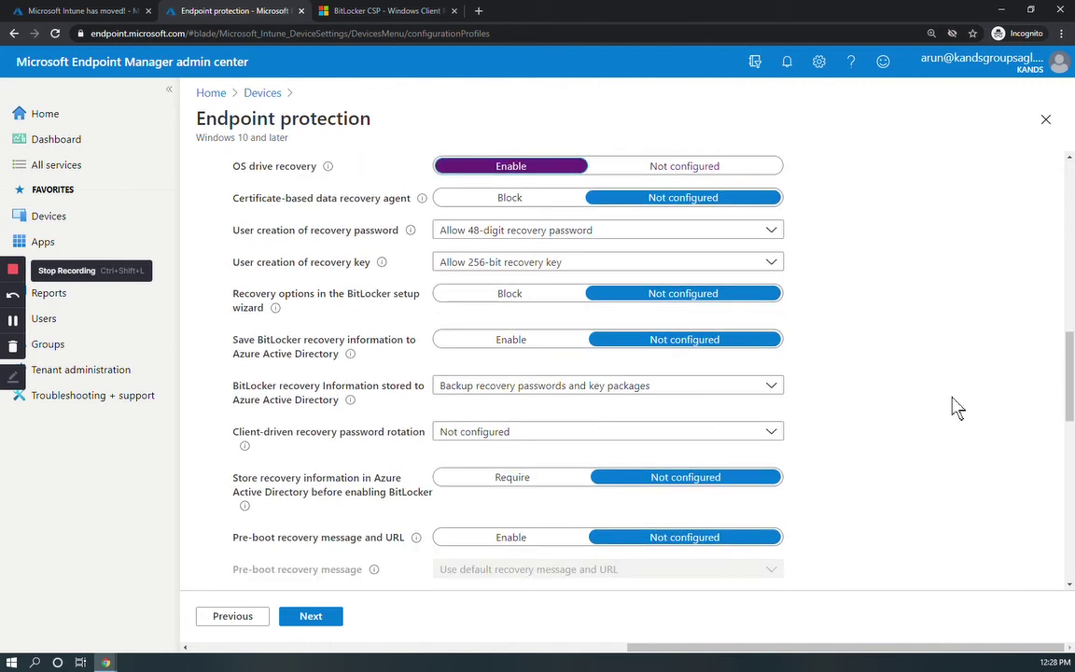
pyautogui.scroll(-3, 956, 408)
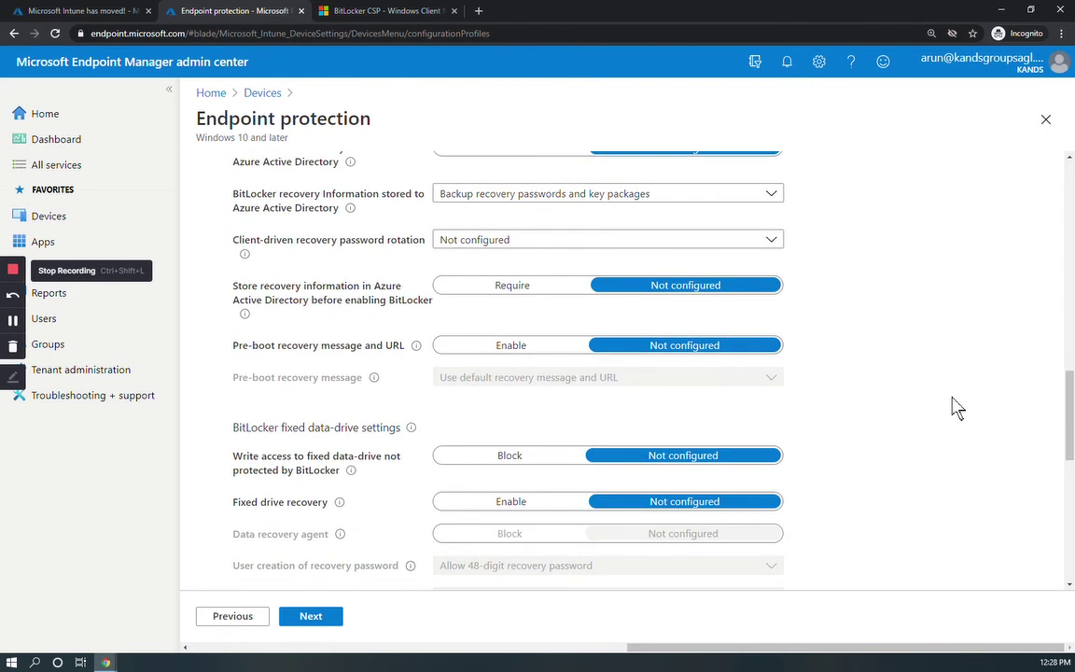
pyautogui.scroll(-6, 956, 408)
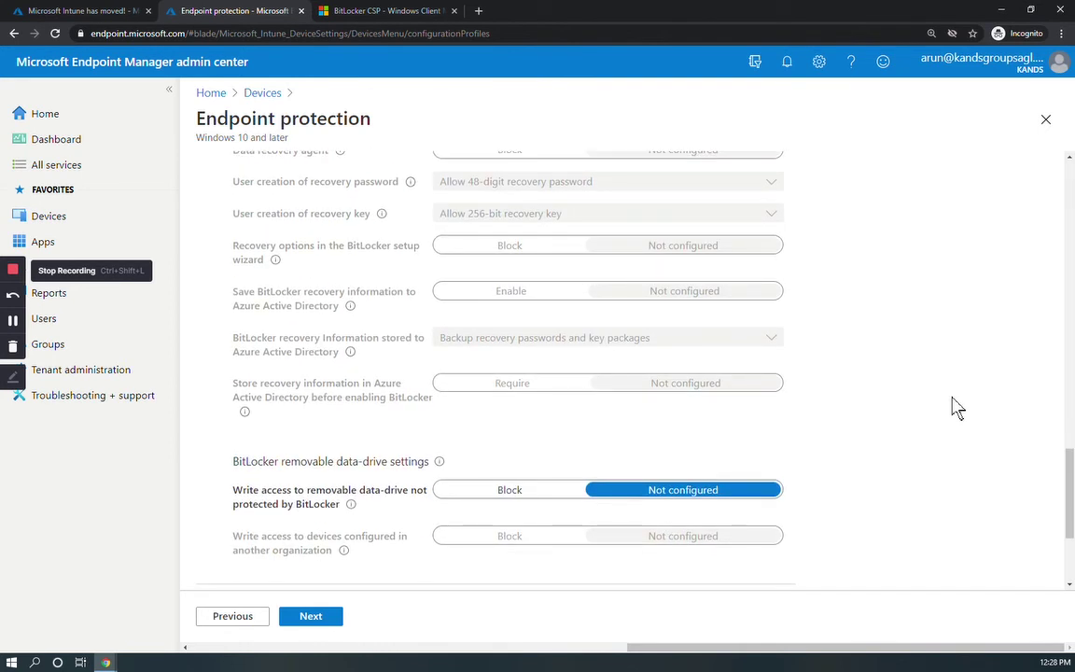
pyautogui.scroll(-3, 956, 408)
pyautogui.scroll(7, 931, 388)
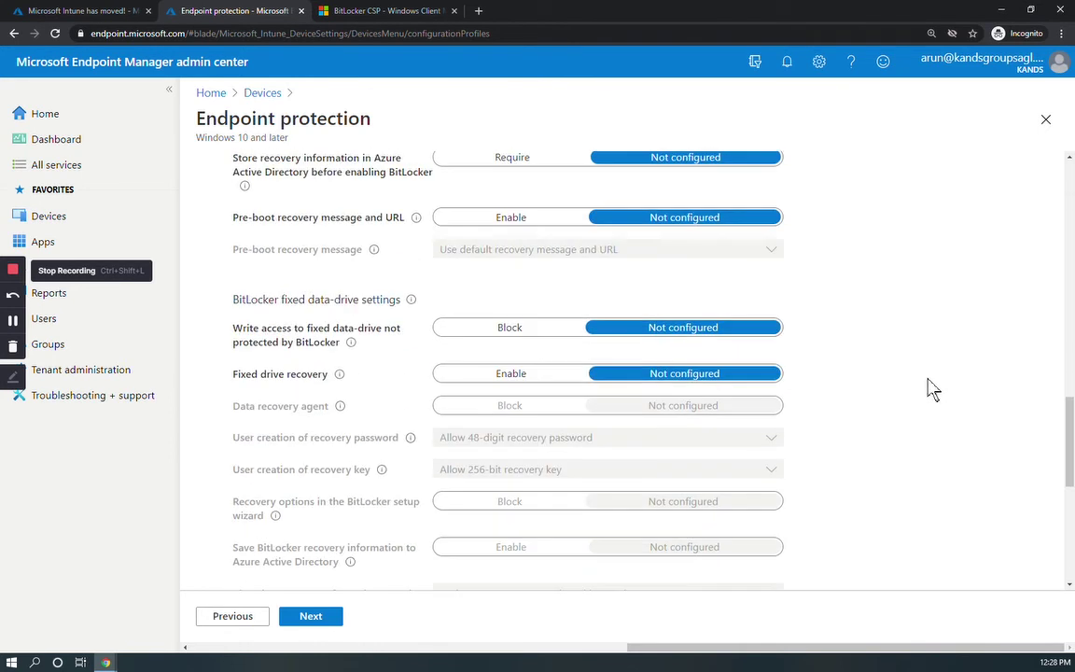
pyautogui.scroll(2, 868, 364)
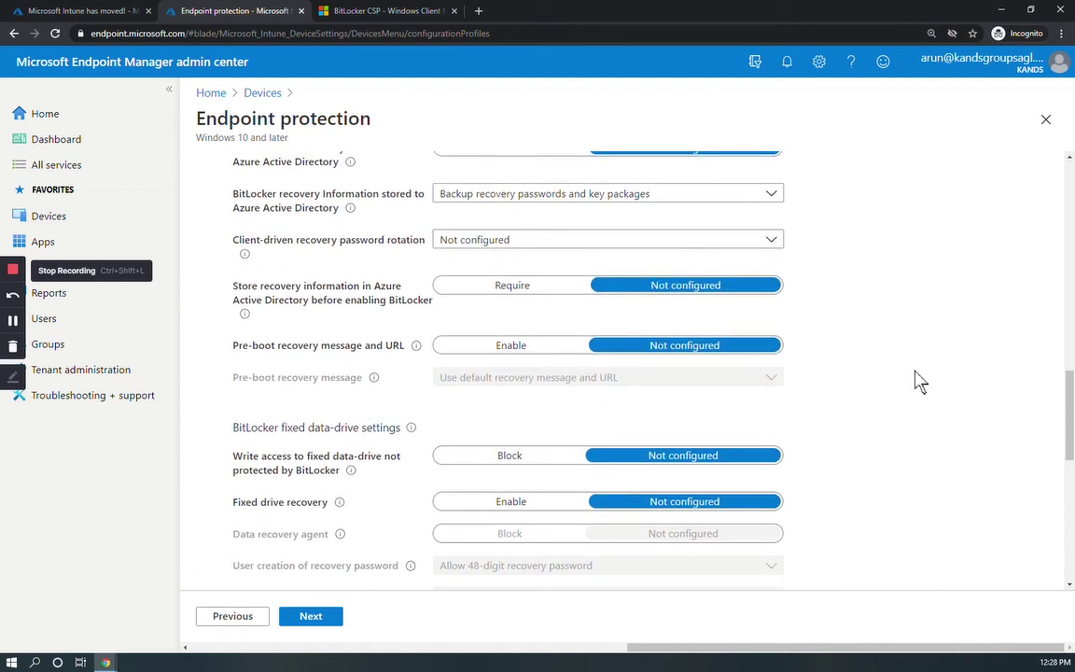
pyautogui.click(488, 291)
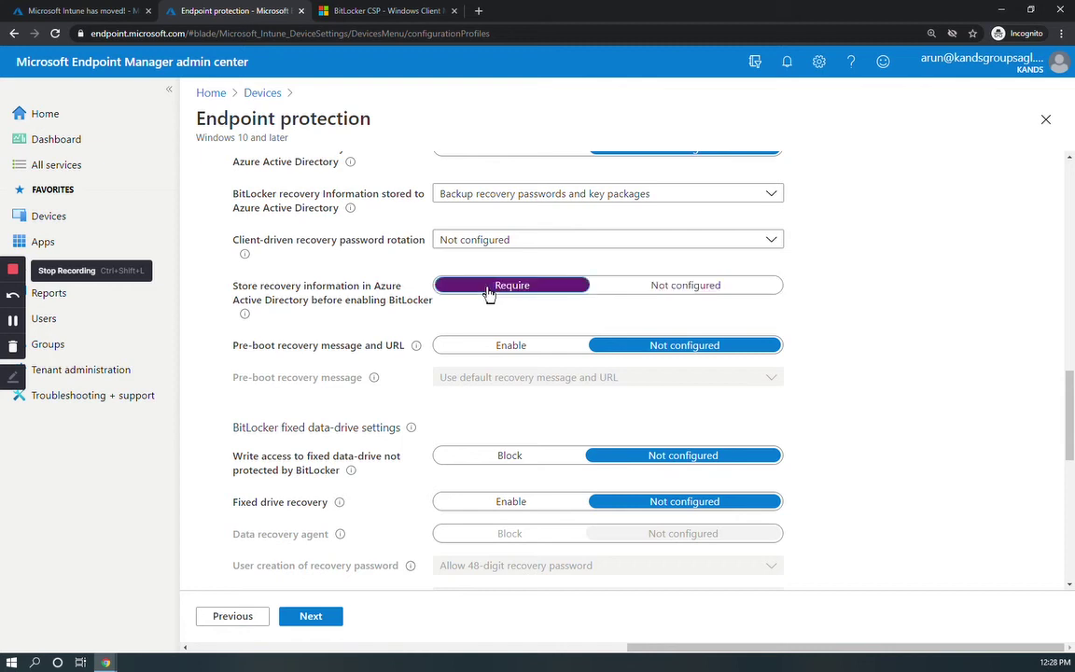
# Proceed to the profile assignments and include the Sales and Marketing group under Selected groups.
pyautogui.click(337, 626)
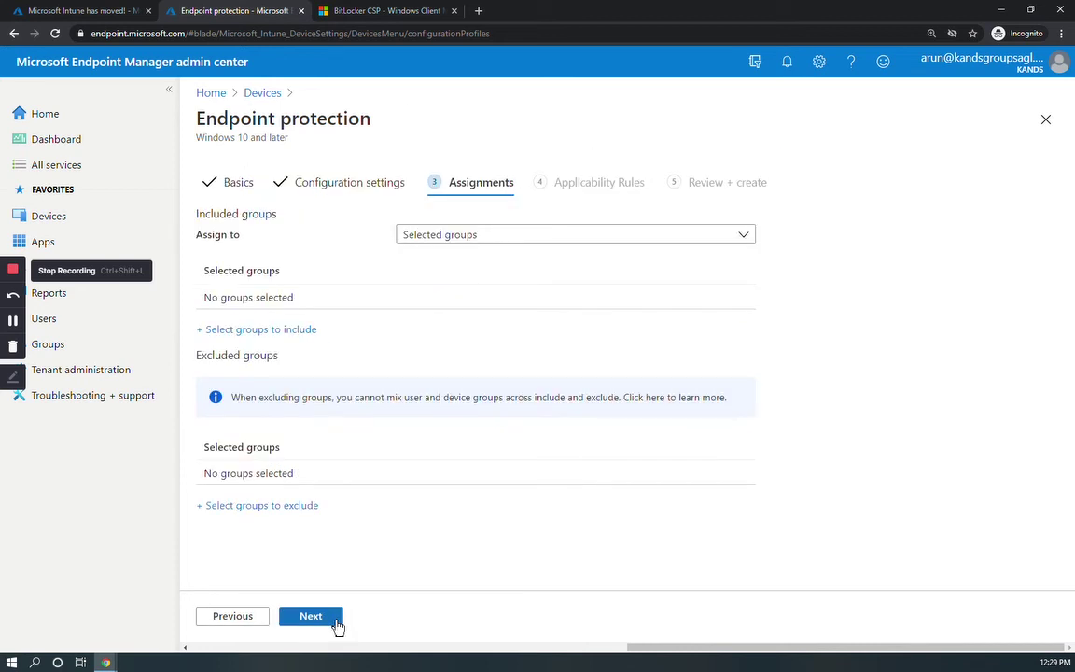
pyautogui.click(473, 240)
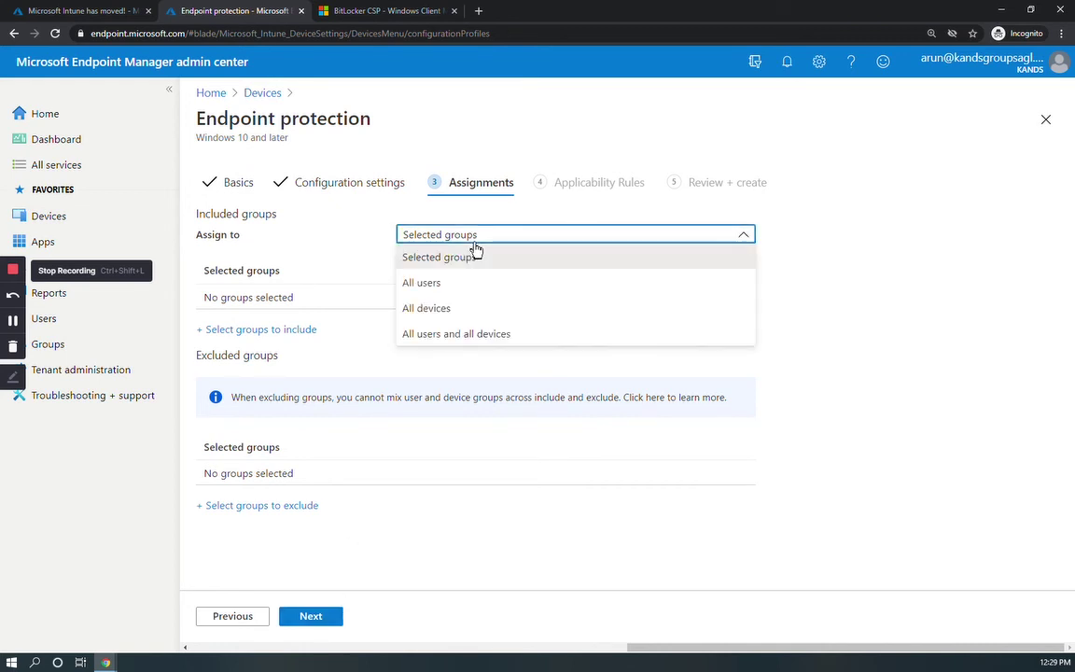
pyautogui.click(473, 254)
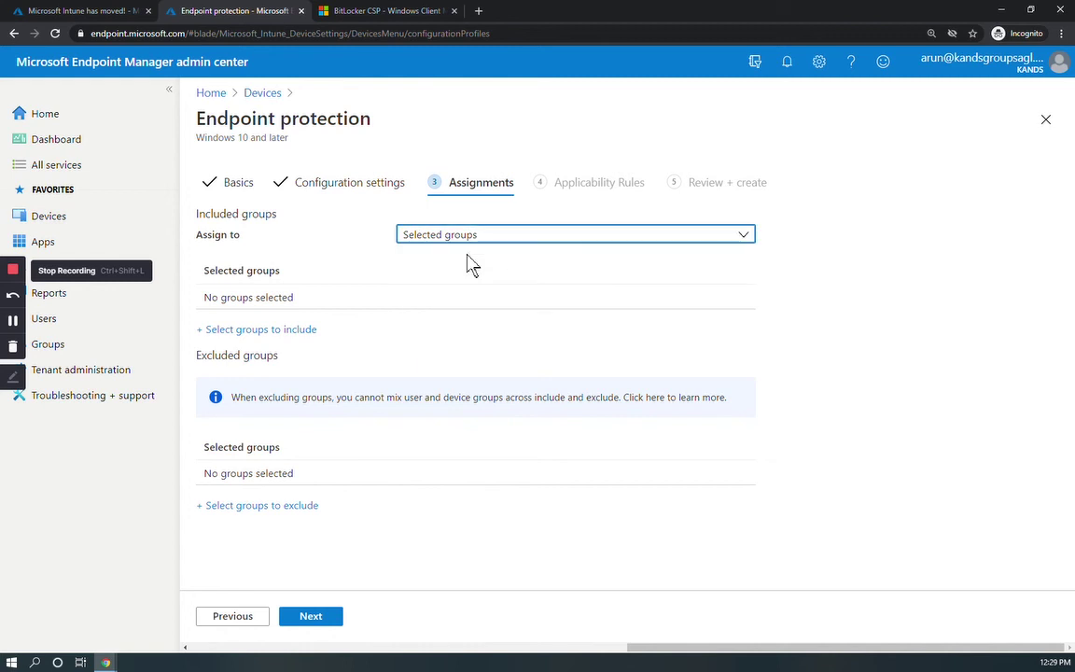
pyautogui.click(298, 332)
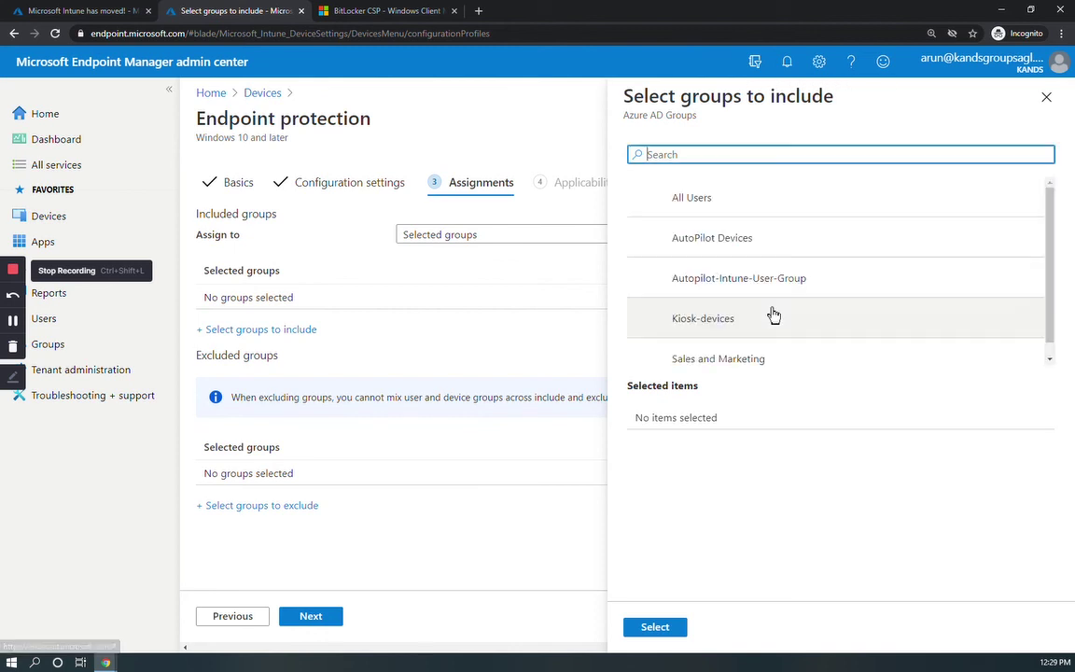
pyautogui.click(756, 360)
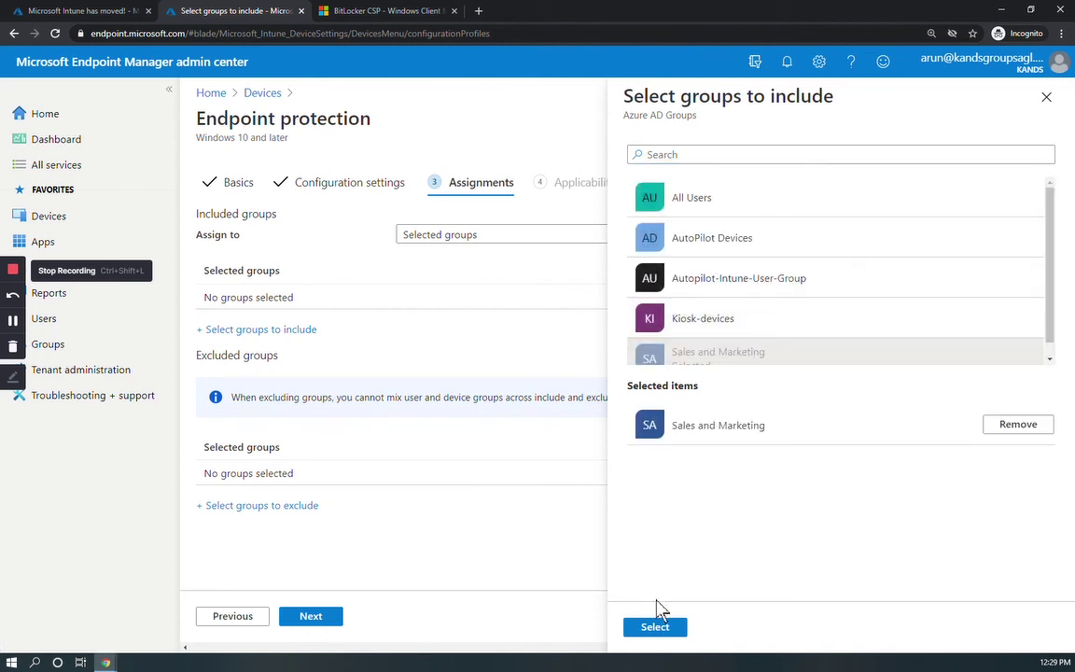
pyautogui.click(662, 630)
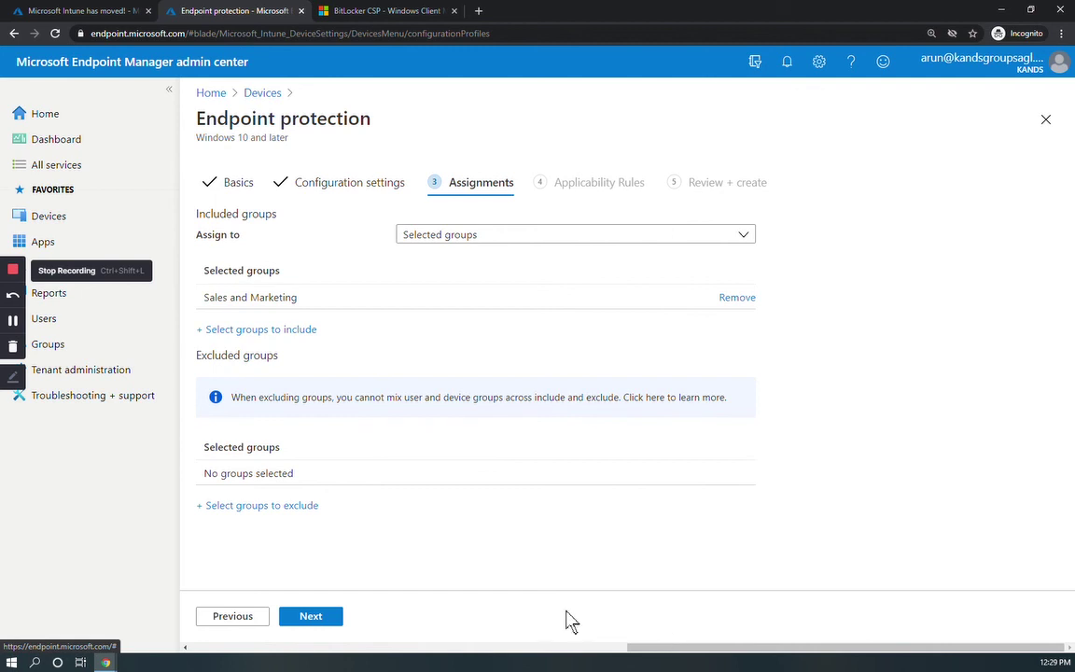
# Create the Windows_10_Bitlocker profile without any applicability rules and open its properties.
pyautogui.click(309, 617)
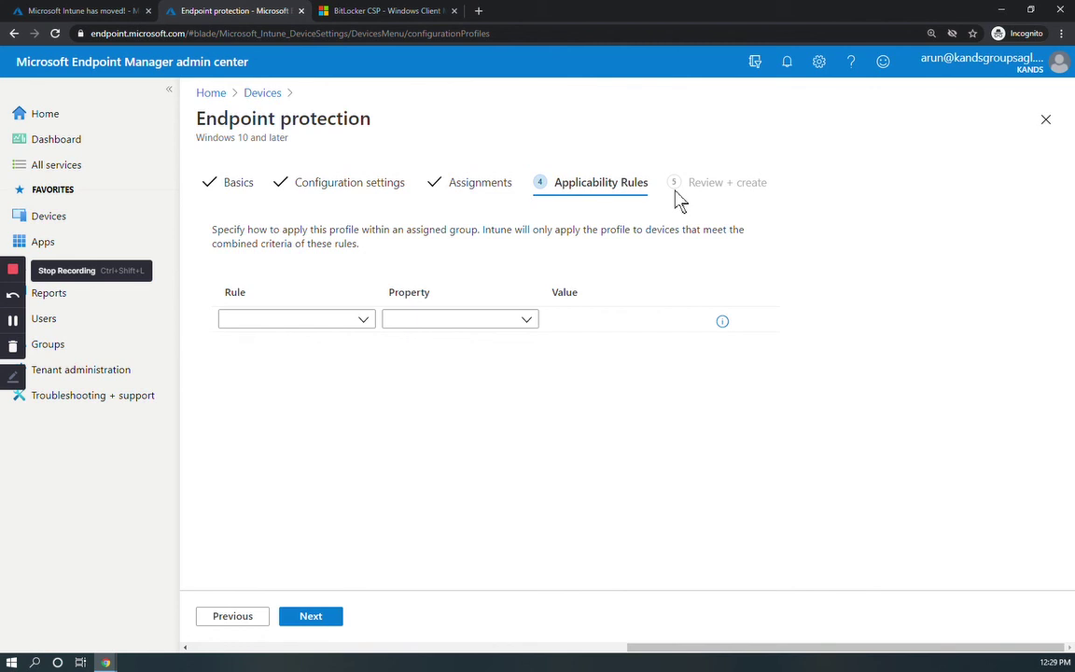
pyautogui.click(321, 618)
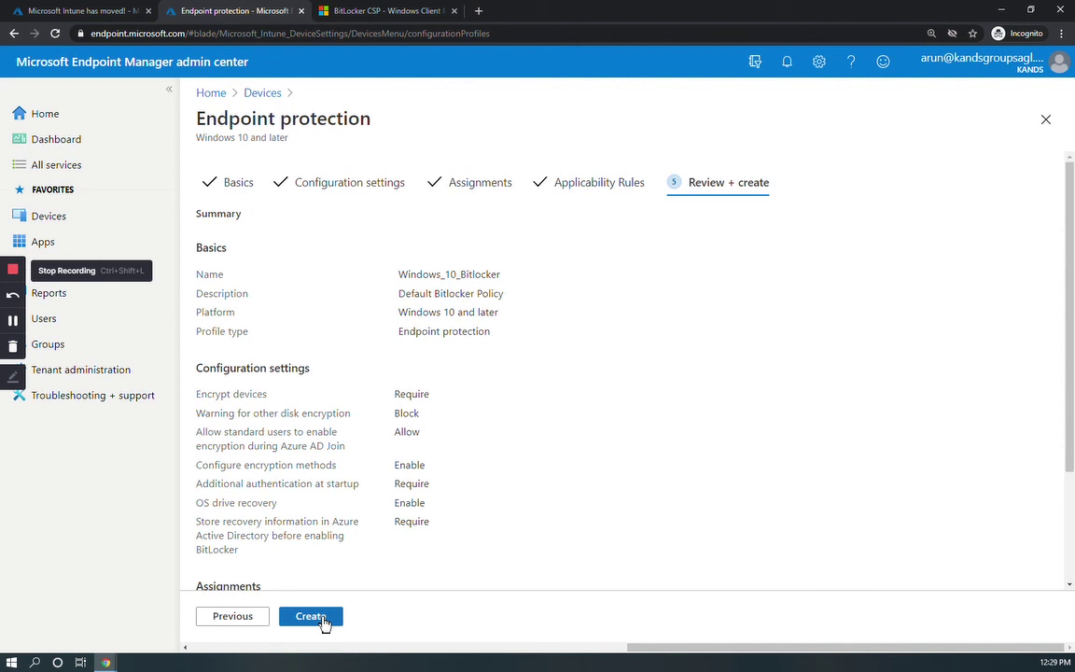
pyautogui.scroll(-3, 469, 338)
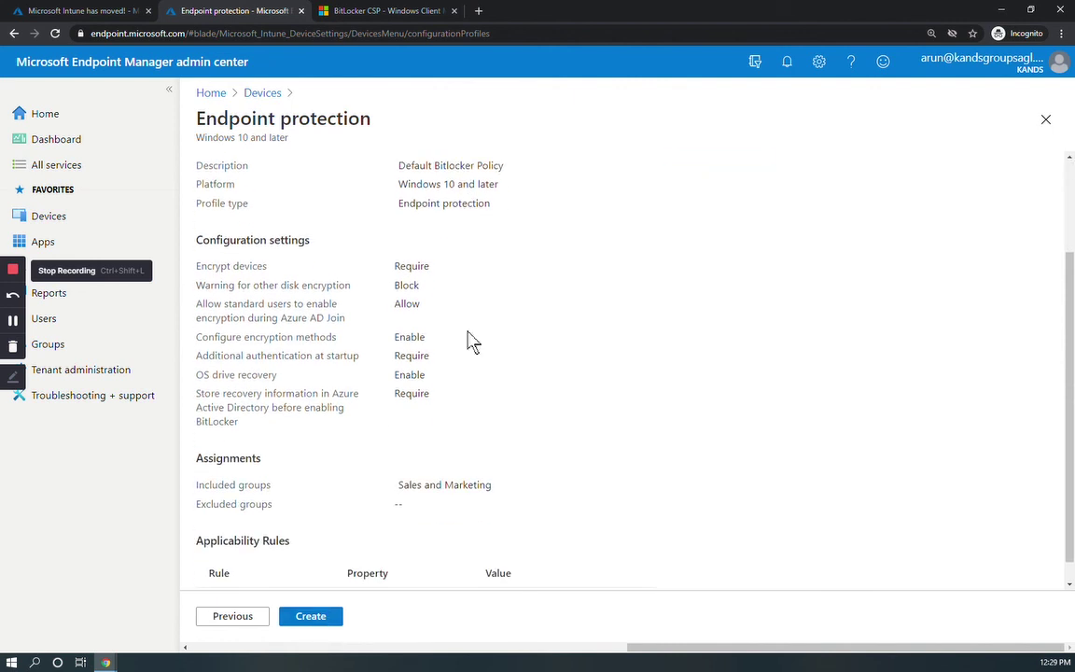
pyautogui.click(311, 617)
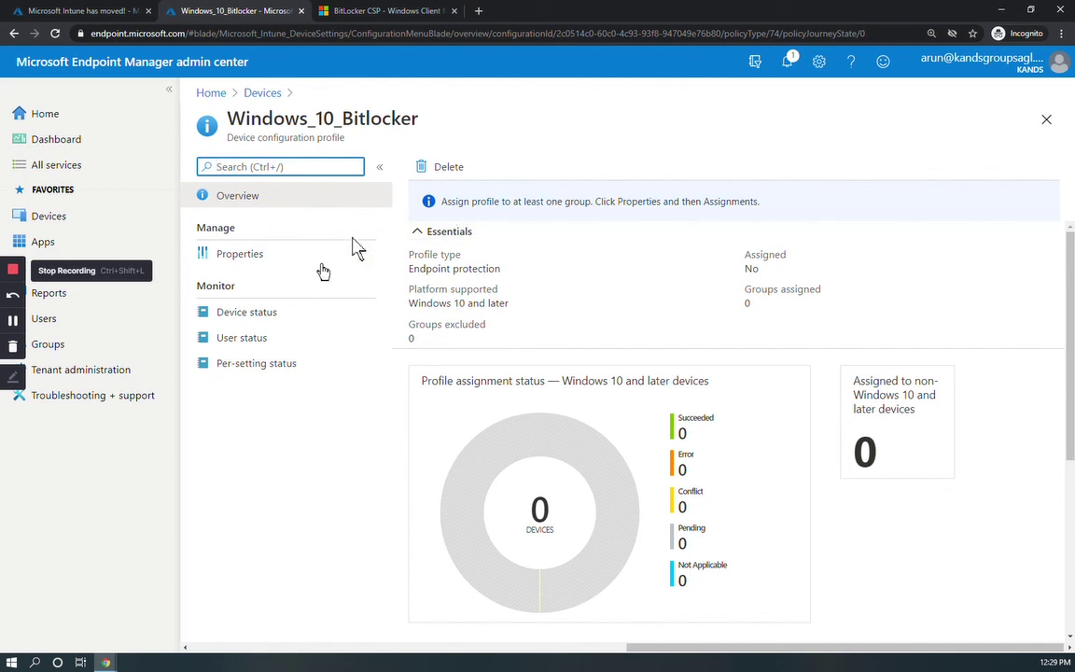
pyautogui.click(269, 257)
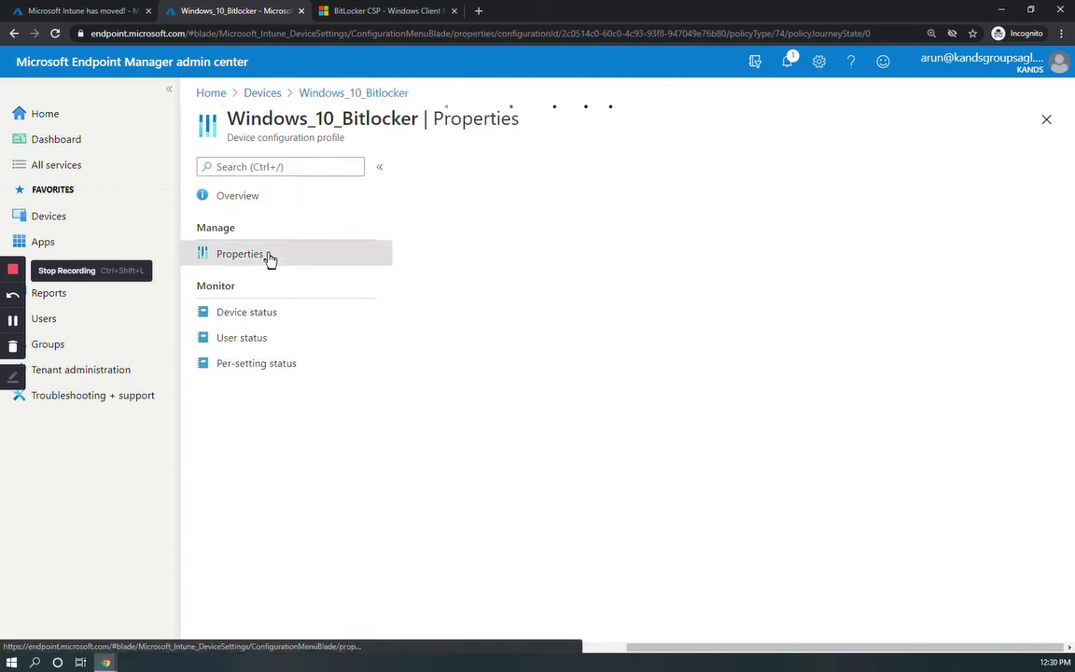